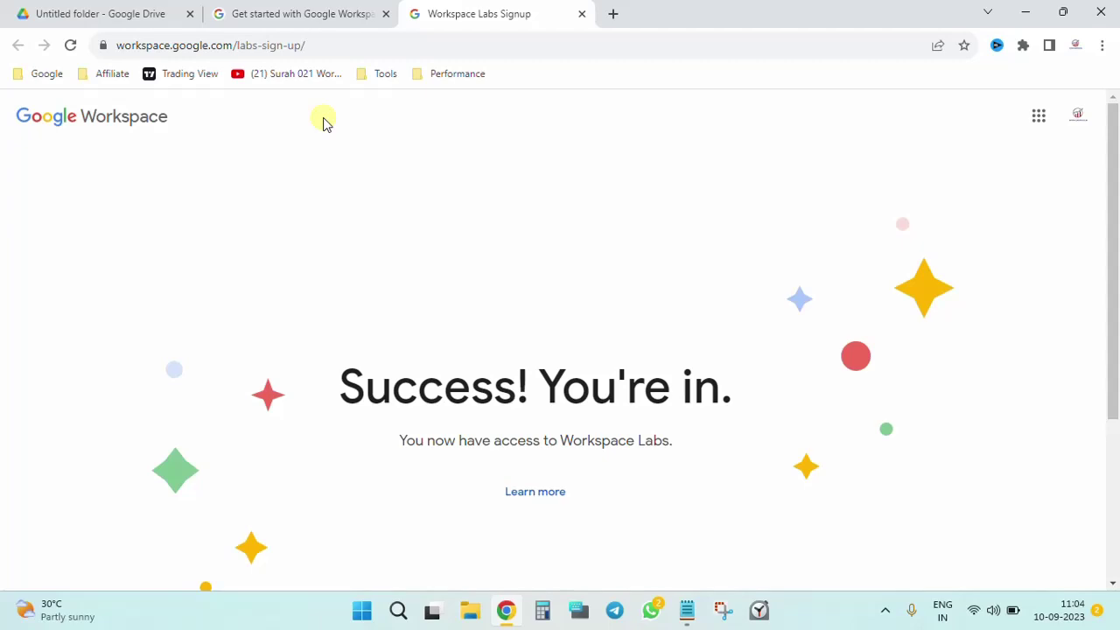
# Examine the Google Workspace Labs help article for how to check access and which Labs features are available today
pyautogui.click(305, 42)
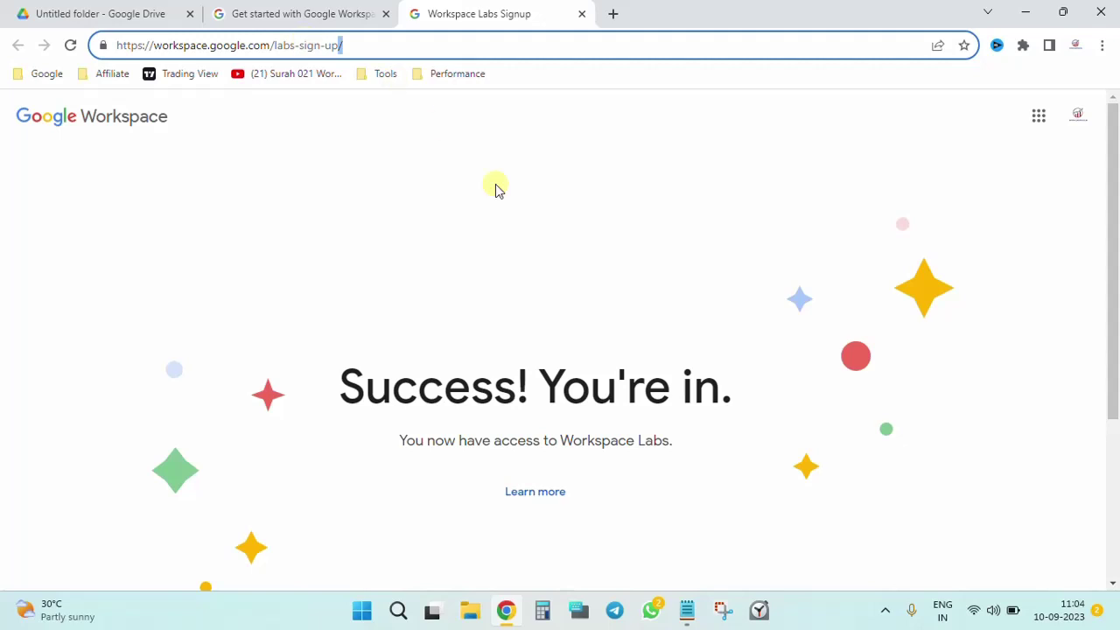
pyautogui.click(429, 118)
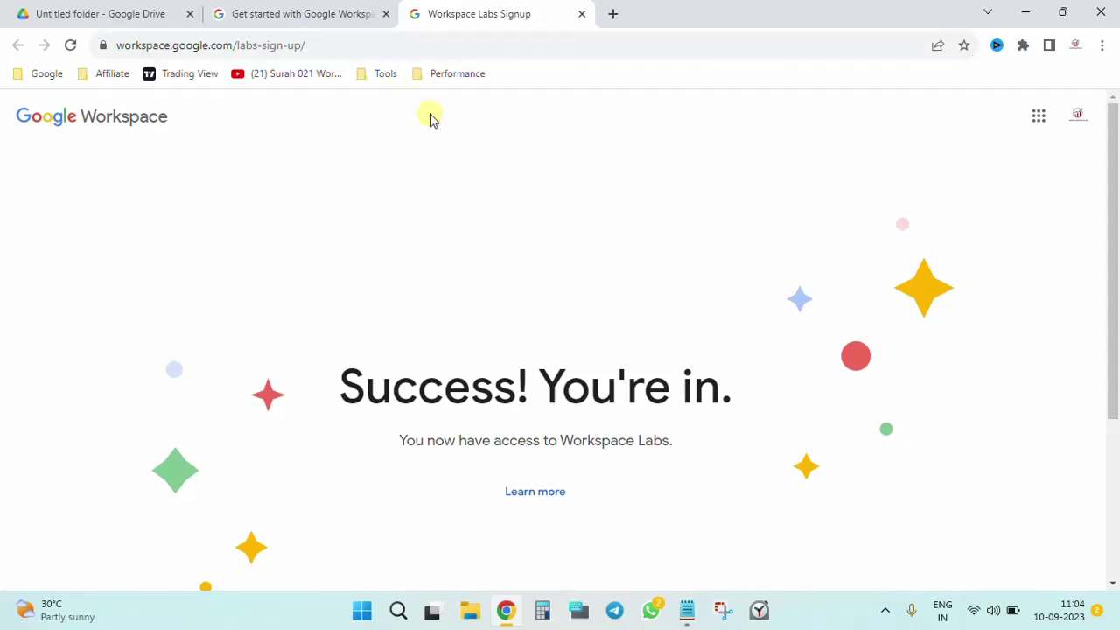
pyautogui.click(335, 7)
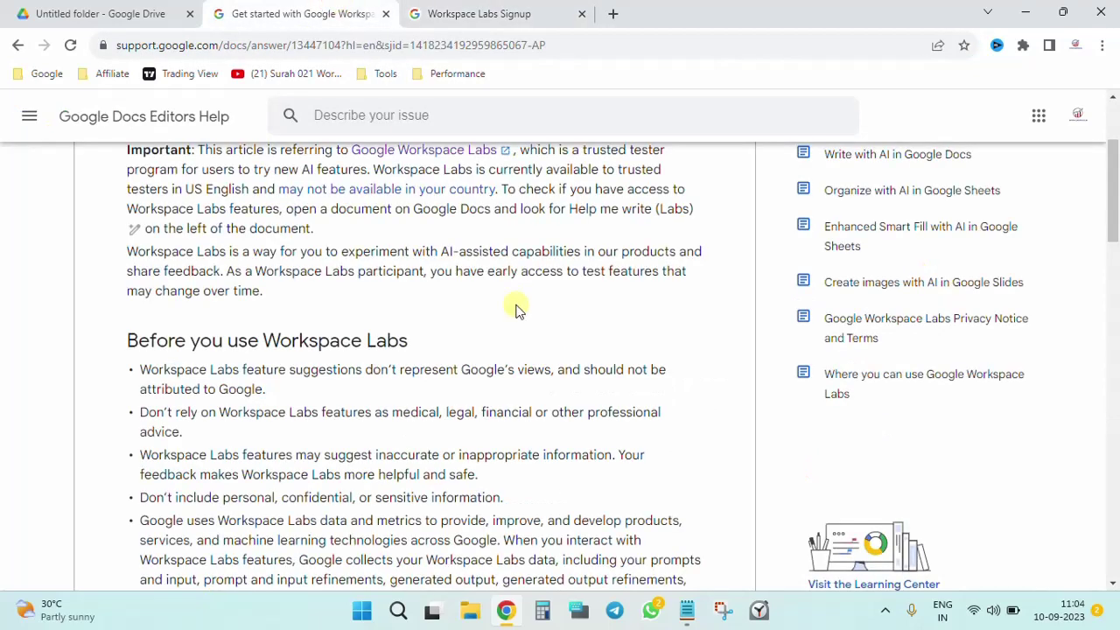
pyautogui.scroll(2, 512, 307)
pyautogui.scroll(1, 516, 311)
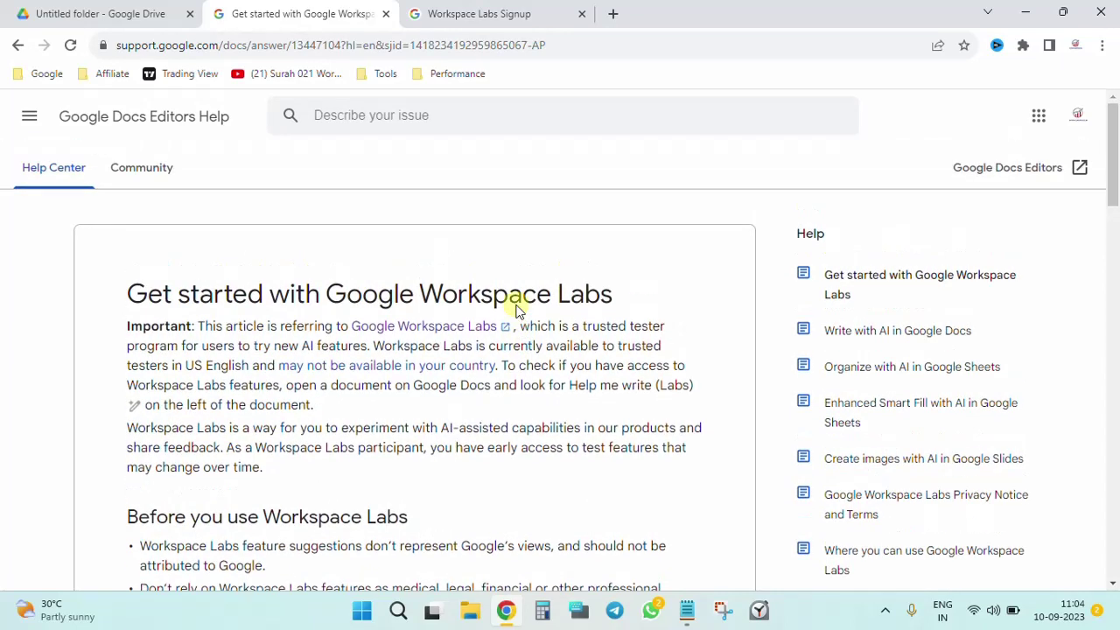
pyautogui.scroll(-2, 517, 303)
pyautogui.scroll(1, 517, 307)
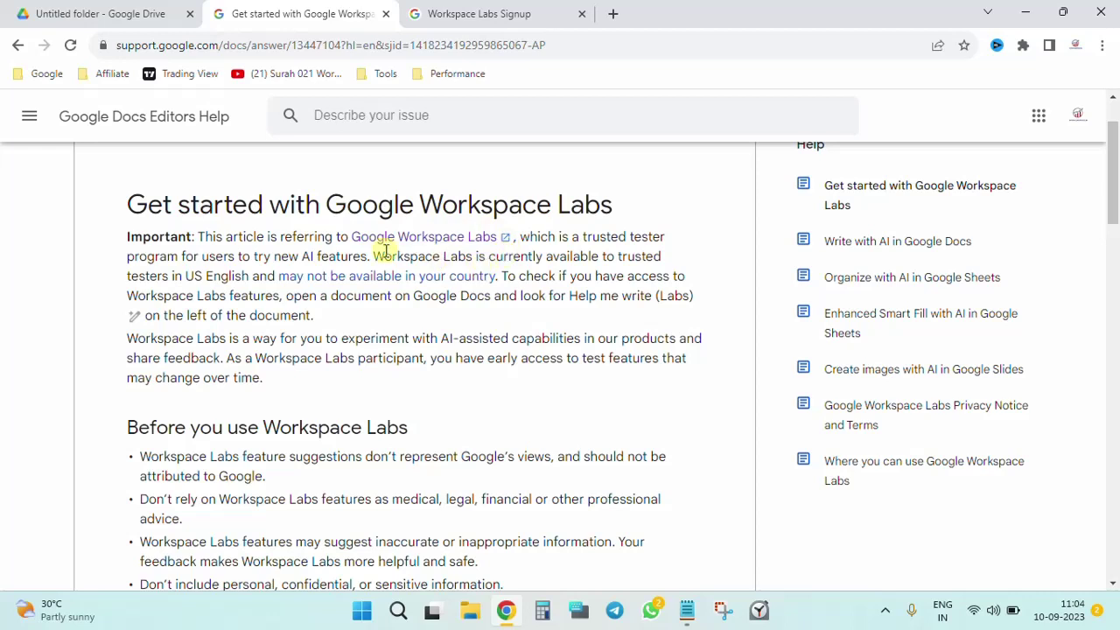
pyautogui.tripleClick(562, 251)
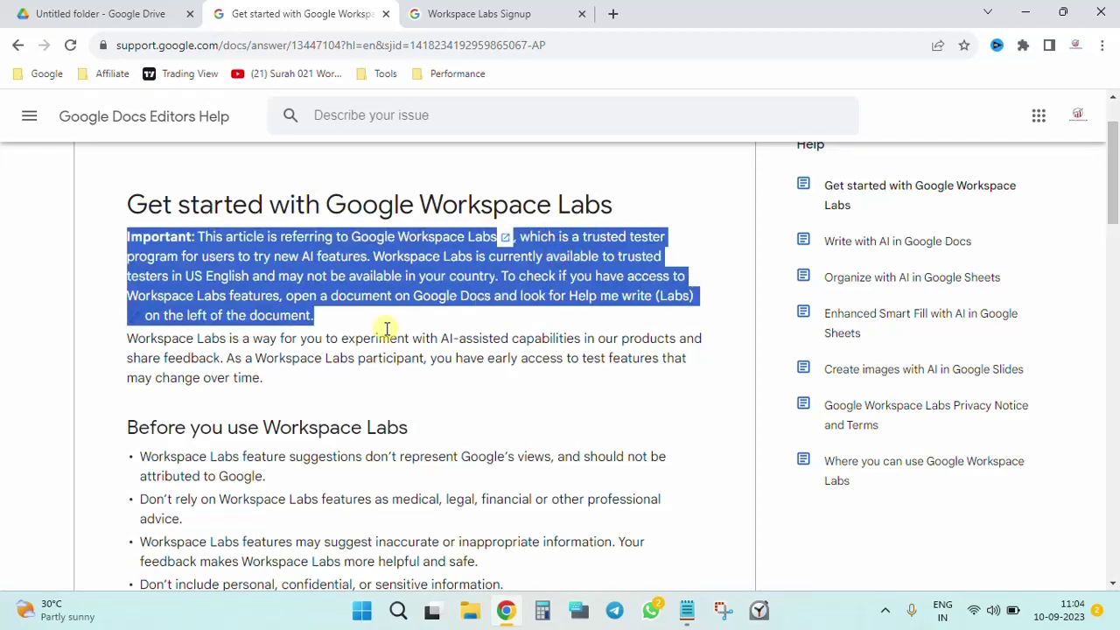
pyautogui.click(70, 291)
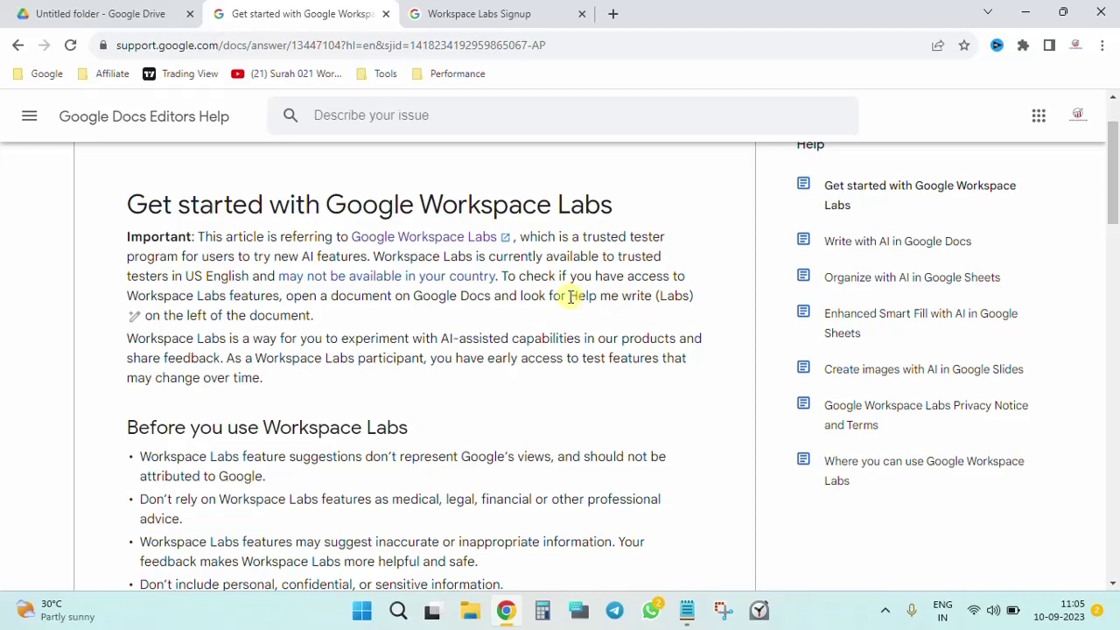
pyautogui.moveTo(569, 296); pyautogui.dragTo(683, 312)
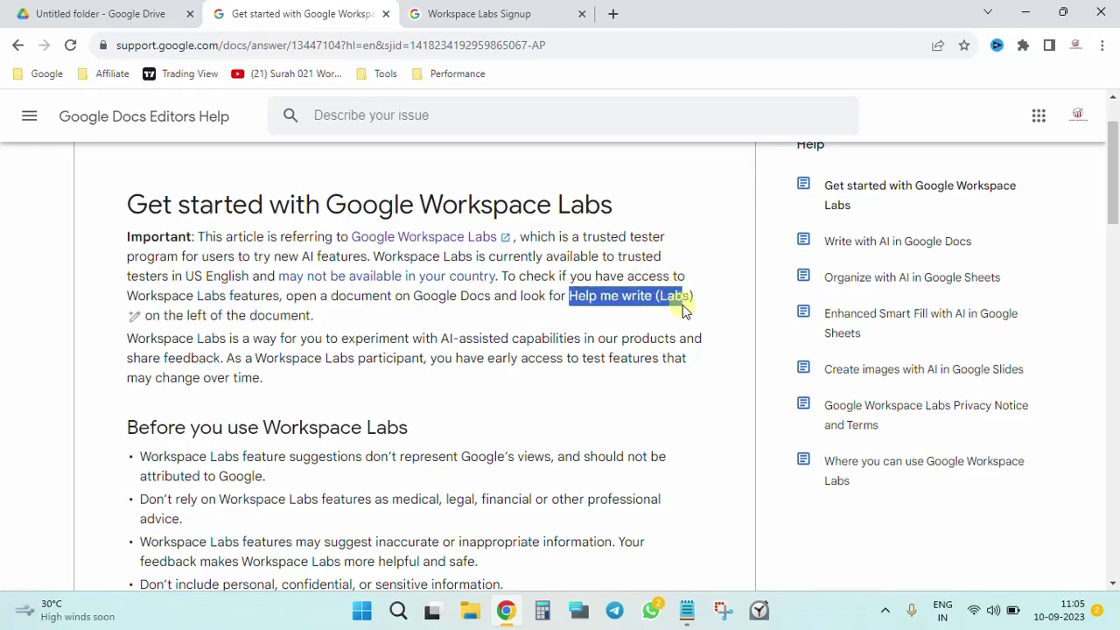
pyautogui.click(491, 401)
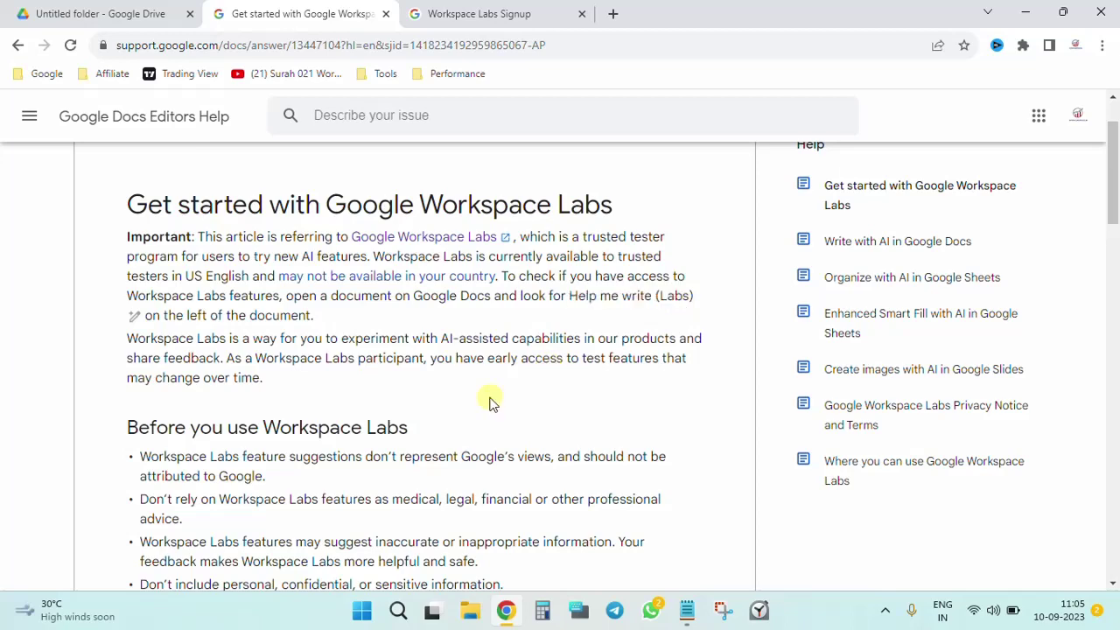
pyautogui.scroll(-5, 491, 401)
pyautogui.scroll(-2, 490, 401)
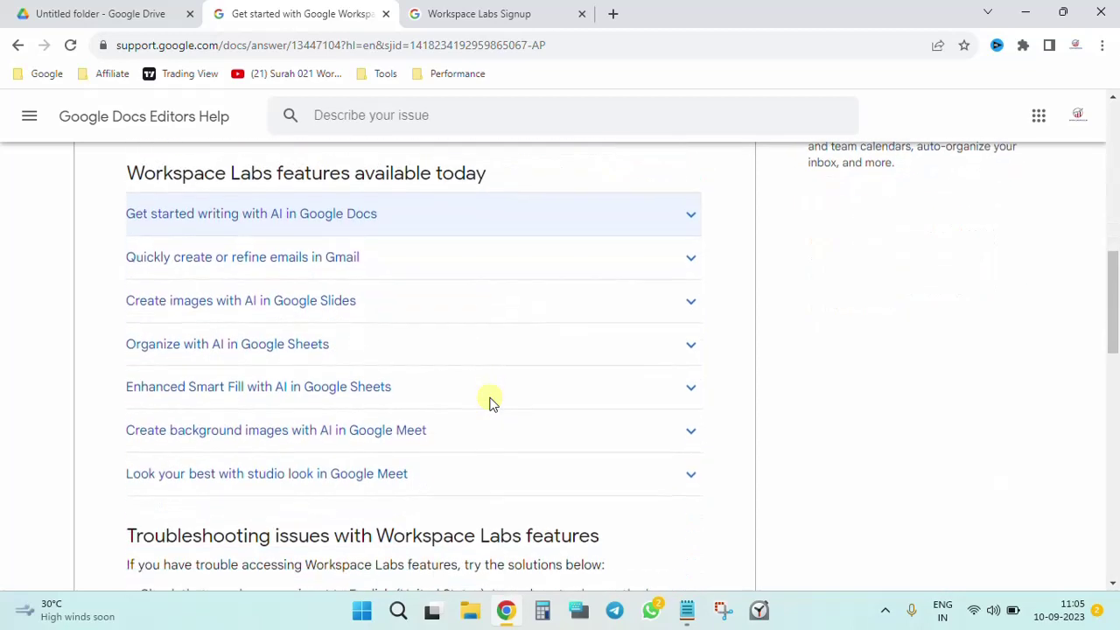
pyautogui.scroll(1, 725, 412)
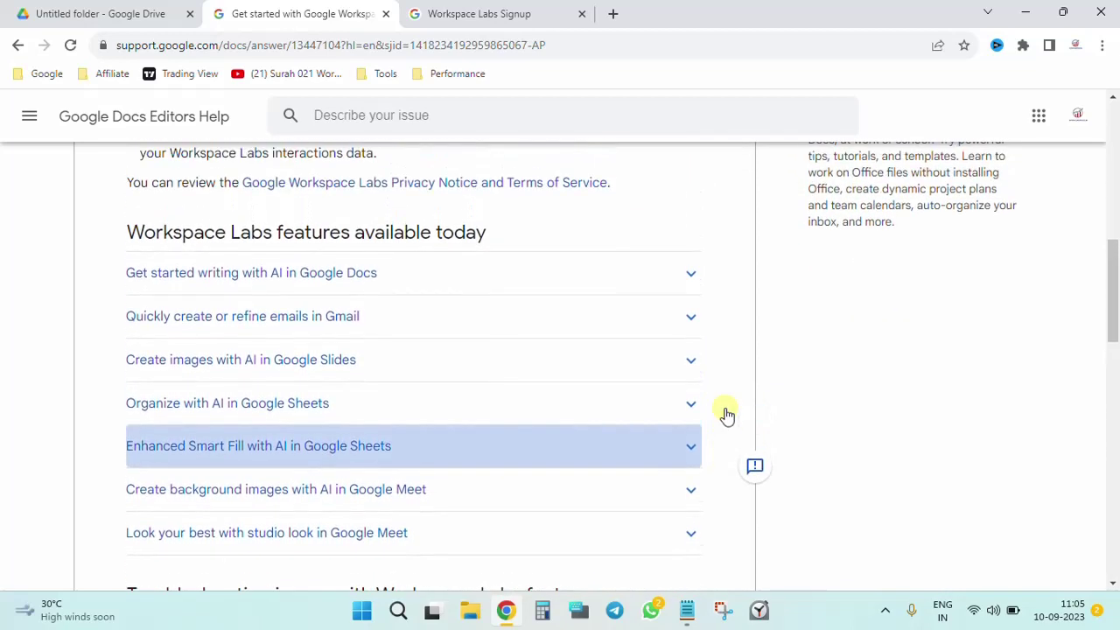
pyautogui.scroll(-1, 832, 393)
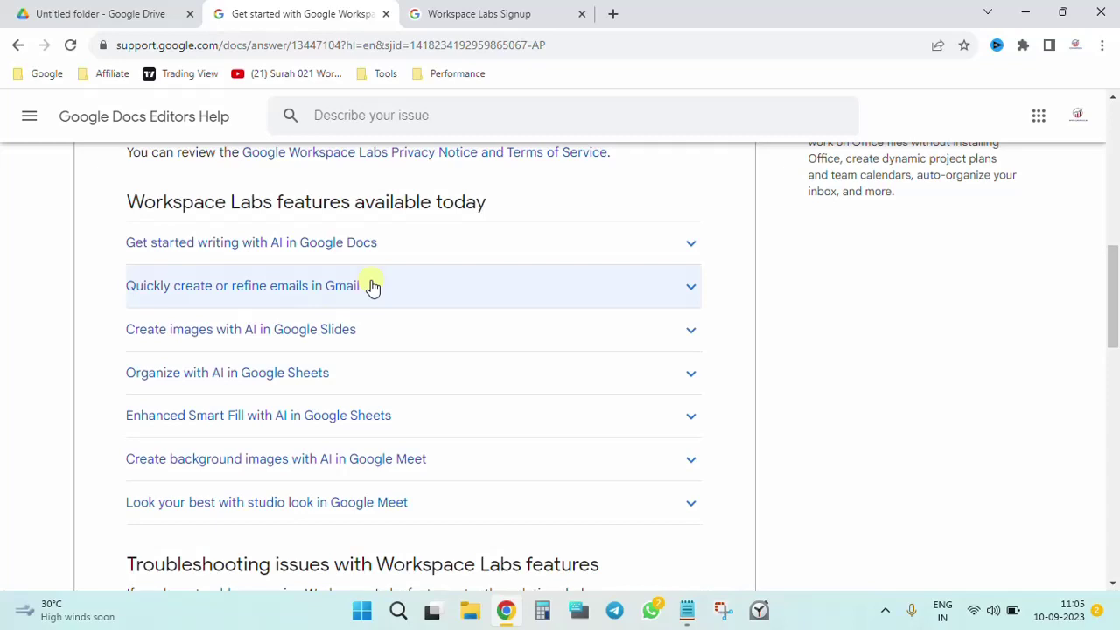
# Switch to Google Drive and create a blank Google Docs document in the Untitled folder
pyautogui.click(136, 8)
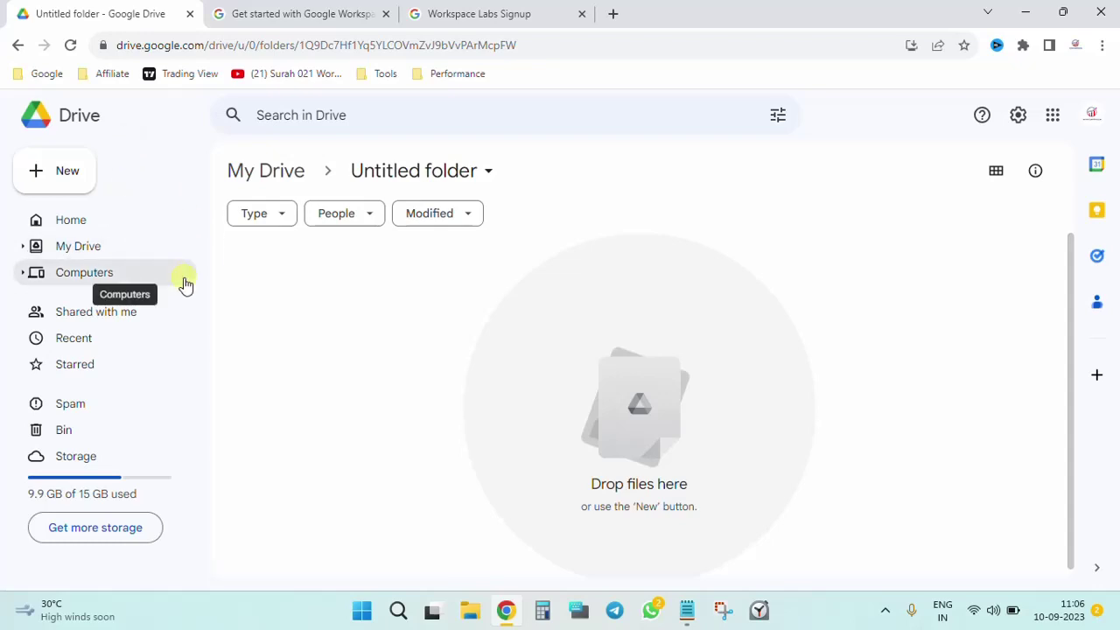
pyautogui.click(500, 9)
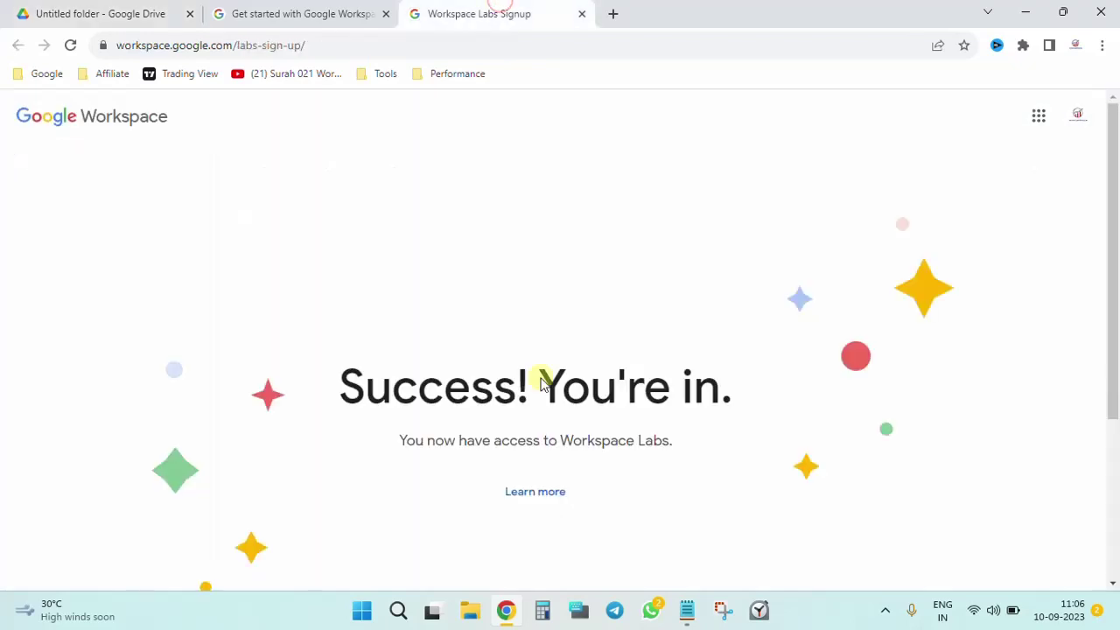
pyautogui.click(163, 16)
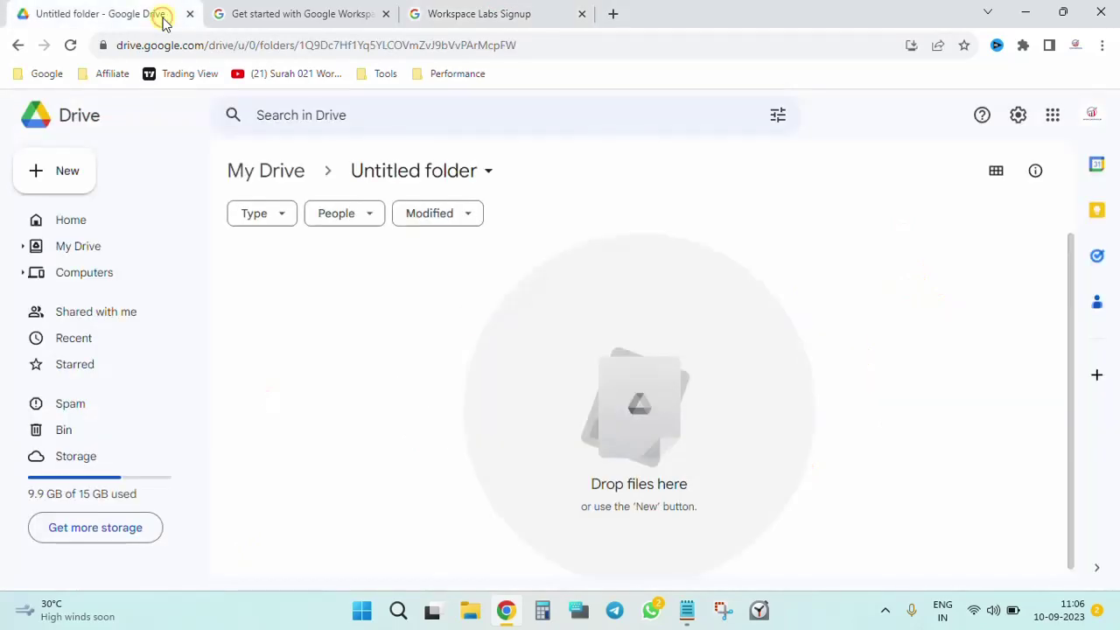
pyautogui.click(54, 190)
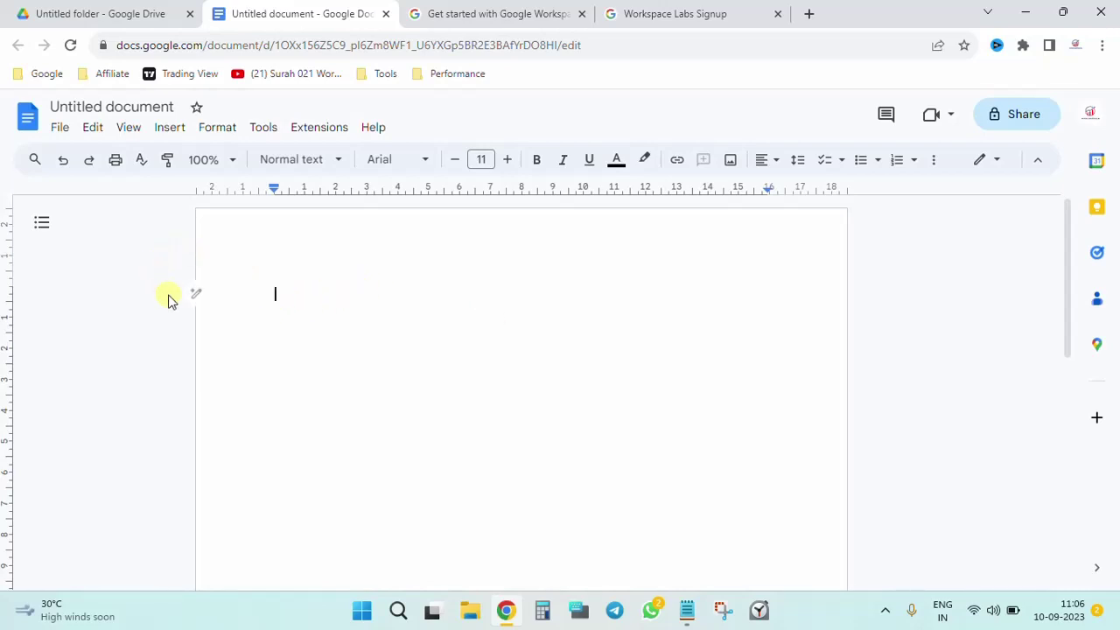
# Generate text in the document using Help me write with the prompt "Write a application for a job for the post of a Clerk"
pyautogui.click(196, 296)
pyautogui.press('Escape')
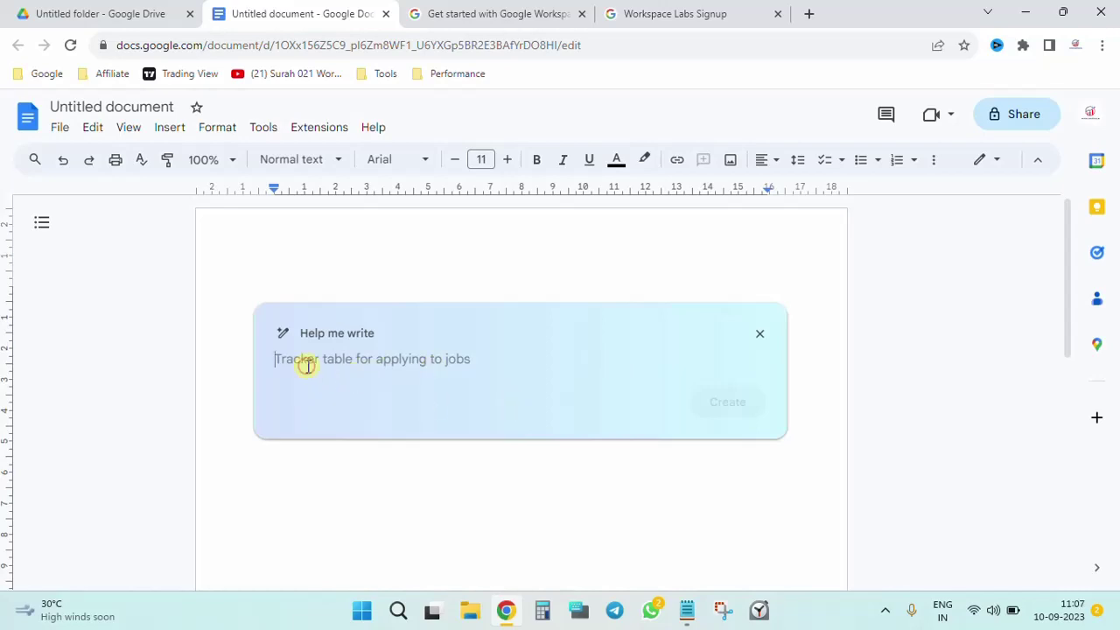
pyautogui.write('Write a p')
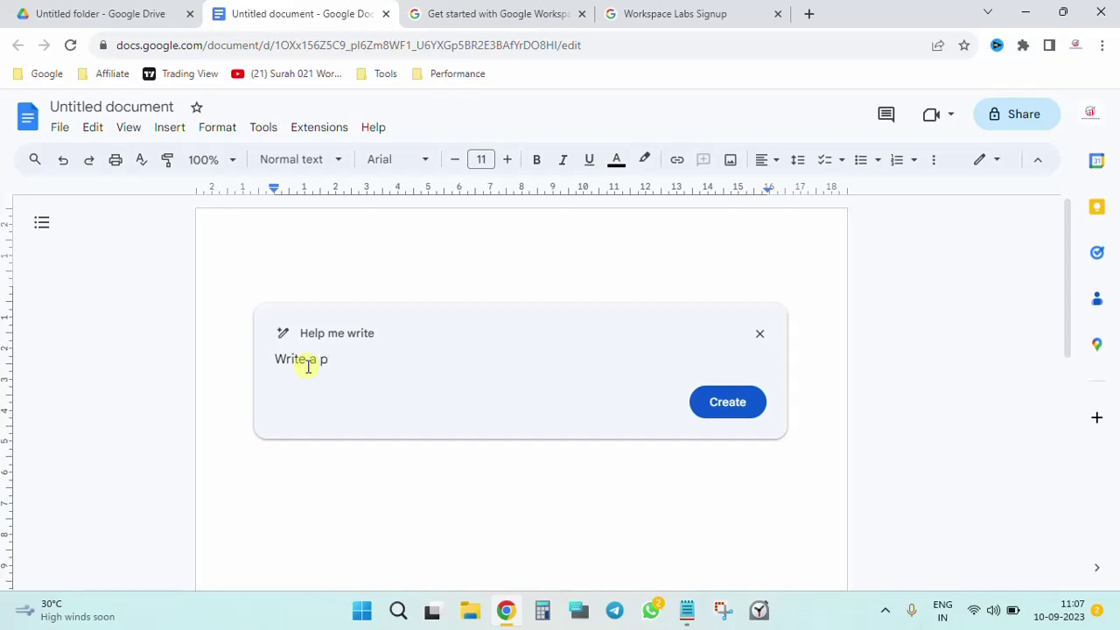
pyautogui.press('BackSpace')
pyautogui.write('application for a job ')
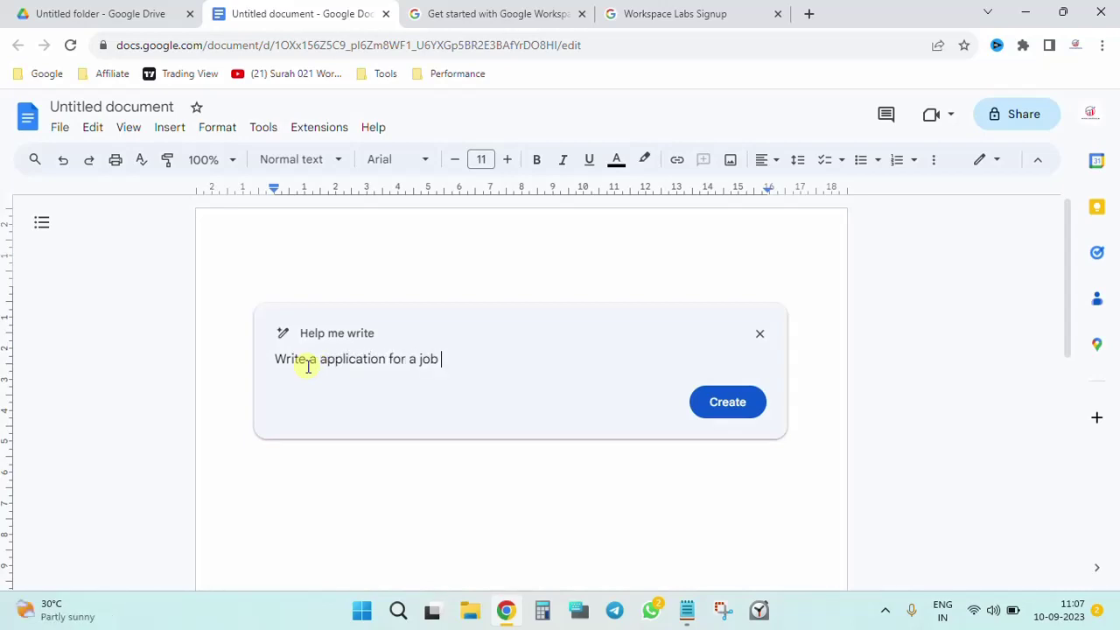
pyautogui.write('for the post of a ')
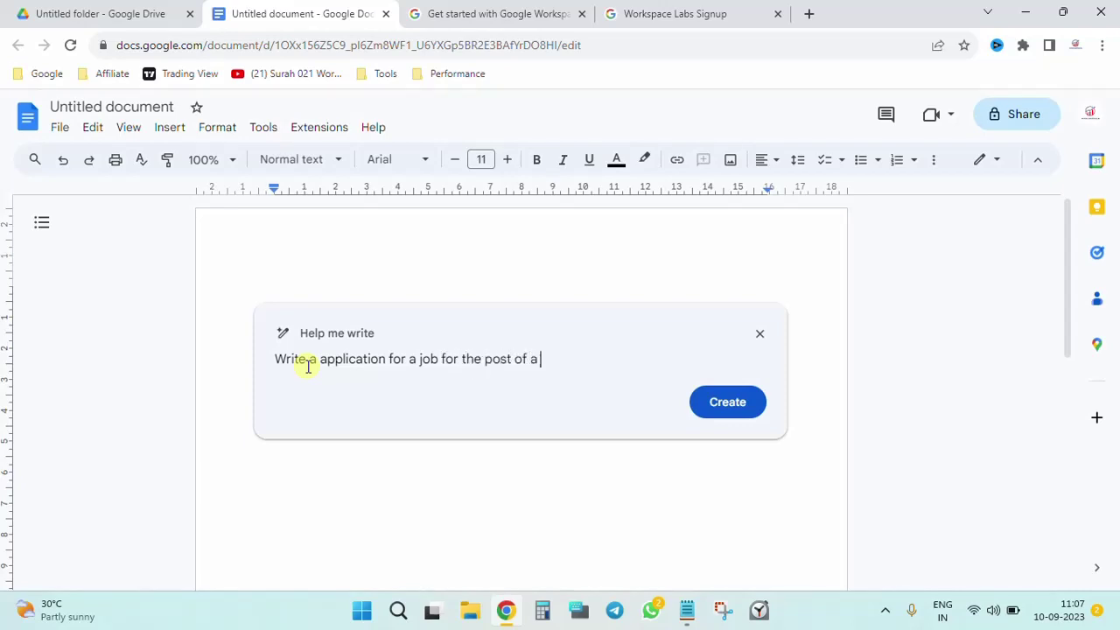
pyautogui.write('Clerk')
pyautogui.click(725, 408)
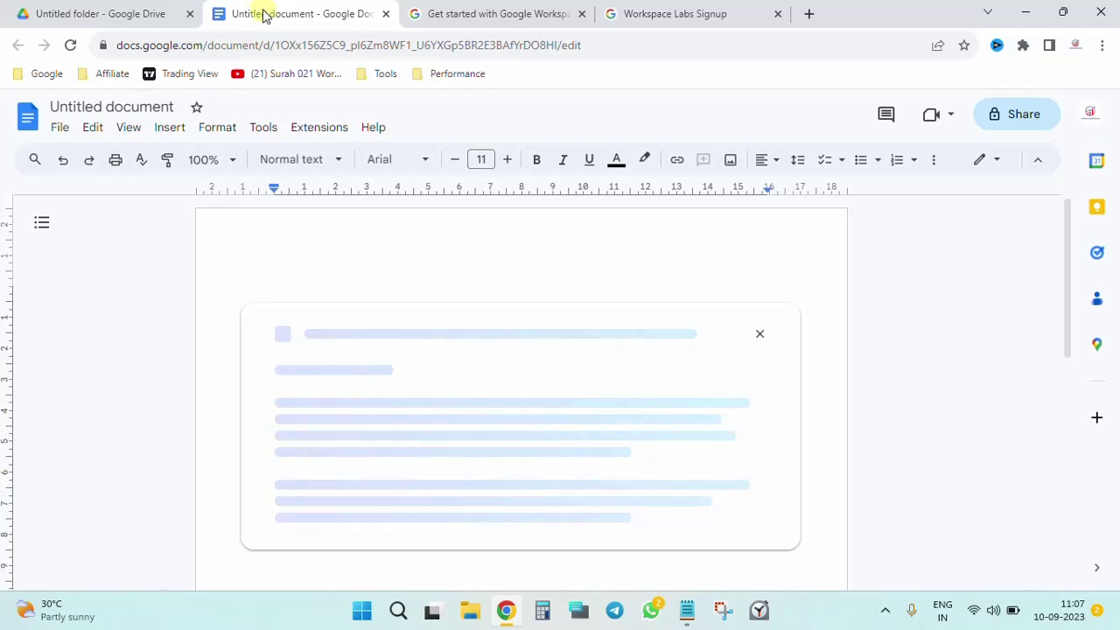
# Create a blank Google Sheets spreadsheet in the Untitled folder in Google Drive
pyautogui.click(136, 10)
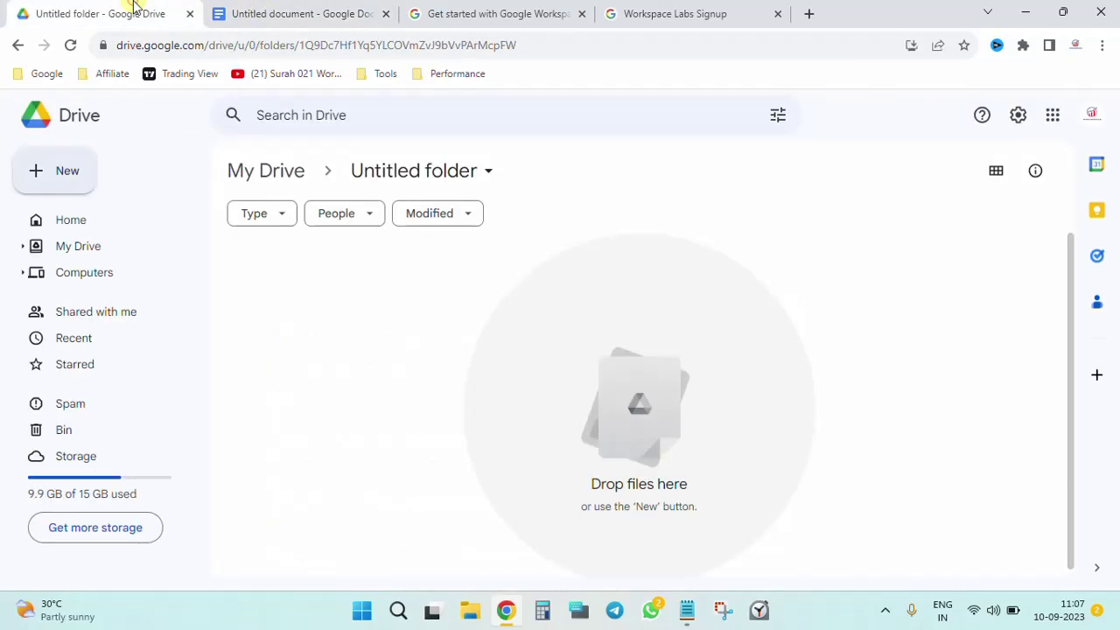
pyautogui.click(73, 176)
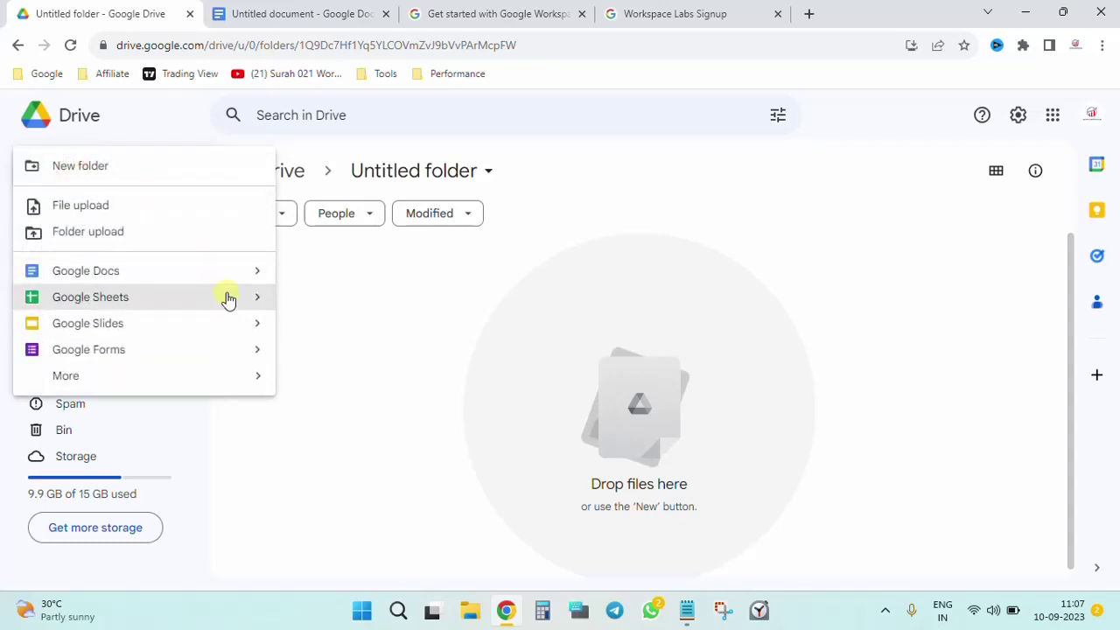
pyautogui.moveTo(255, 302)
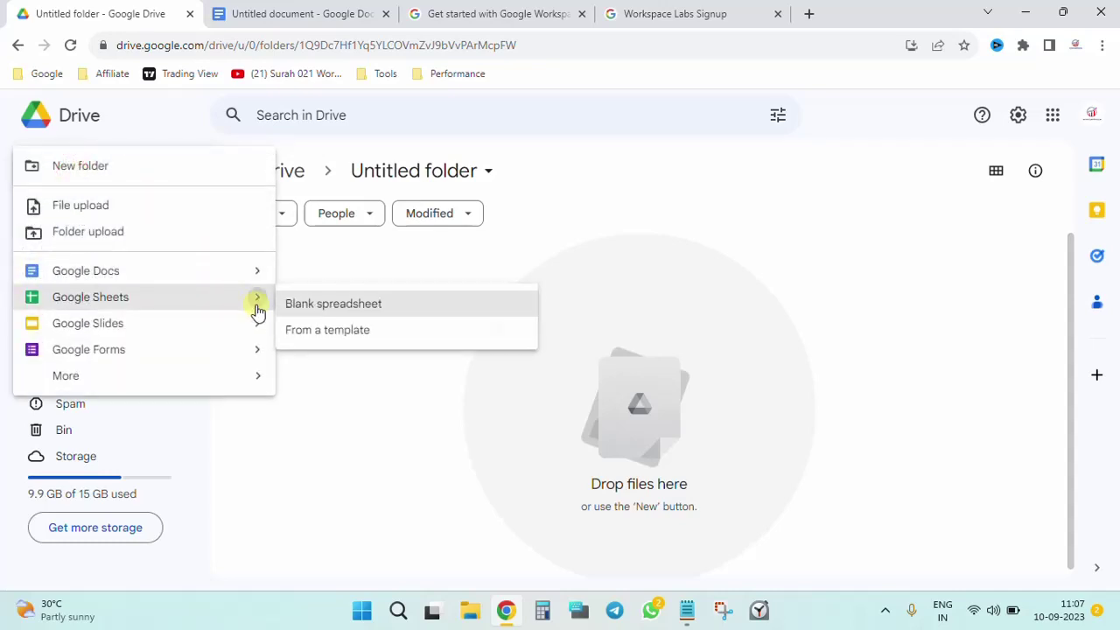
pyautogui.click(376, 304)
# Return to Google Drive and create a blank Google Slides presentation in the Untitled folder
pyautogui.click(82, 9)
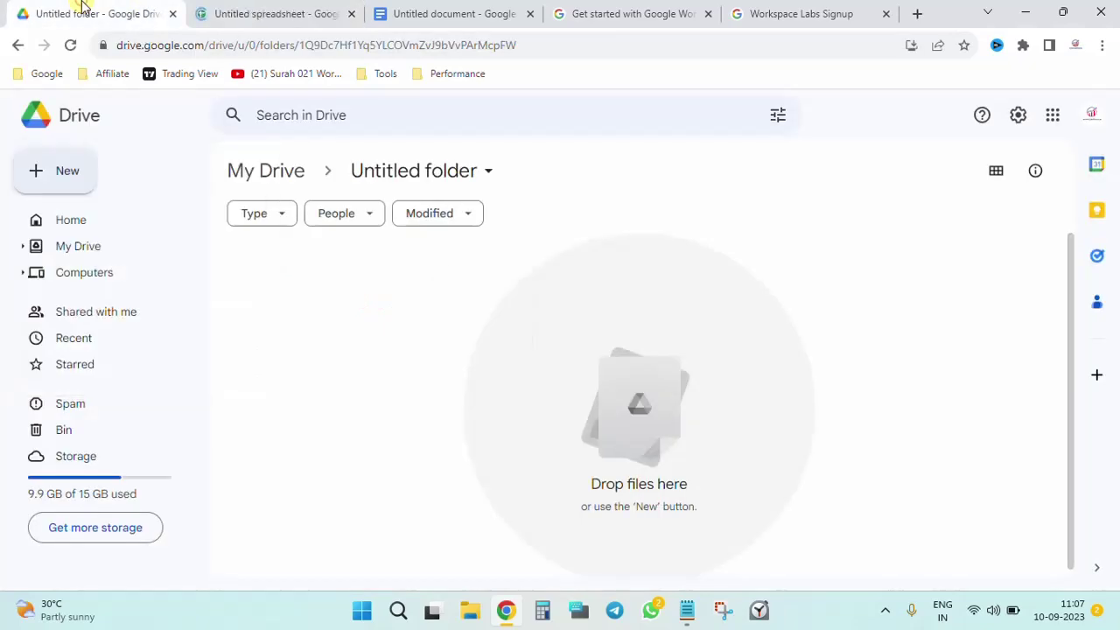
pyautogui.click(85, 190)
pyautogui.moveTo(260, 318)
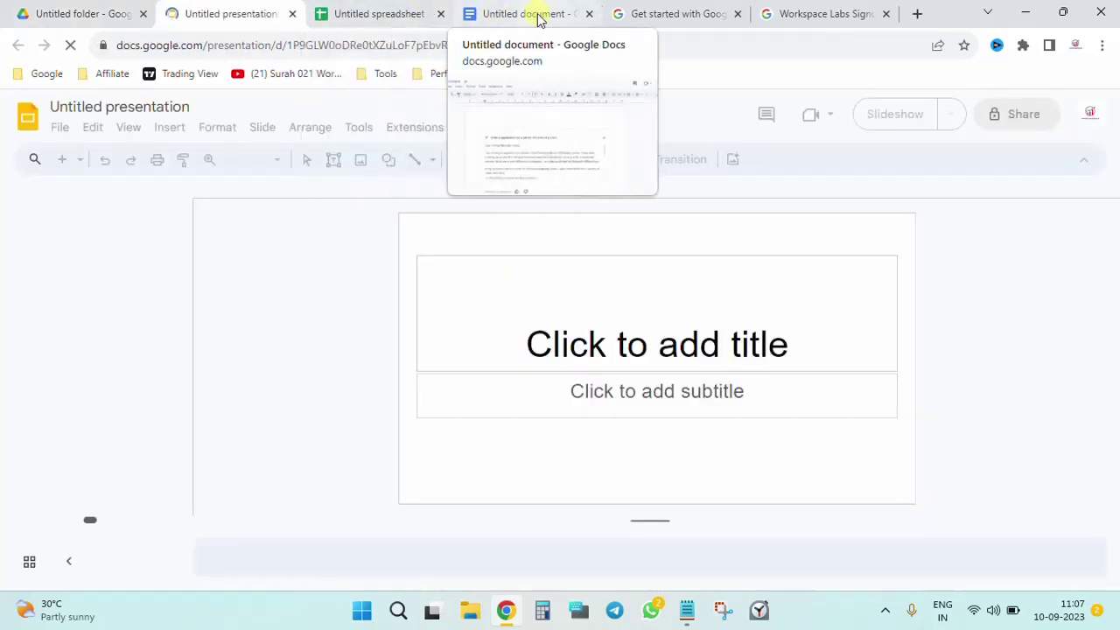
# Check the generated document, and switch to the untitled spreadsheet's Help me organise prompt
pyautogui.click(537, 16)
pyautogui.click(389, 14)
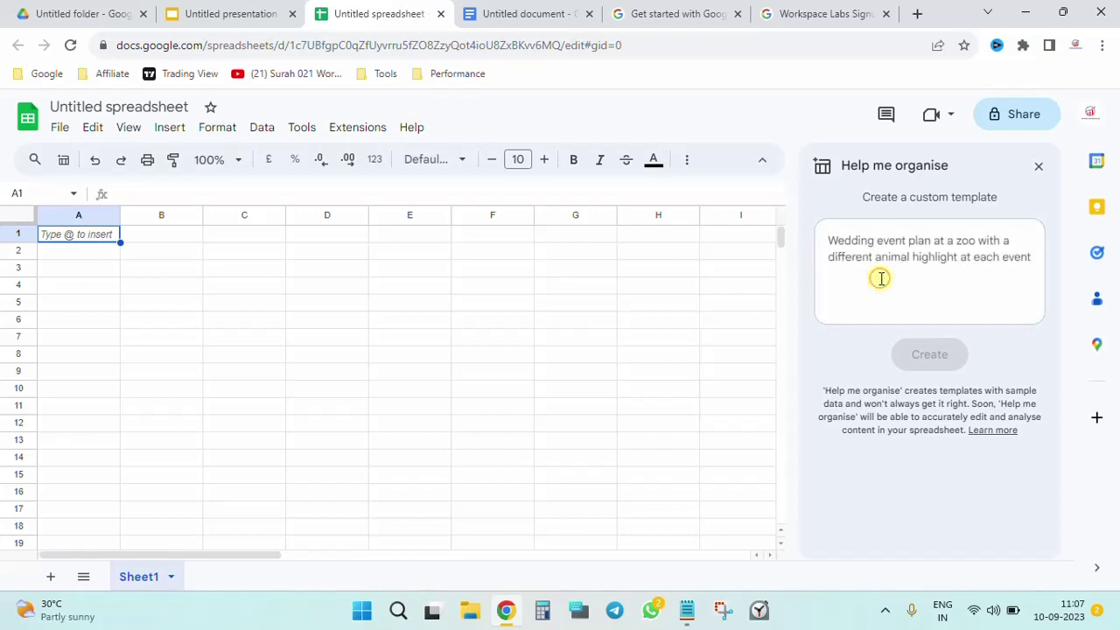
pyautogui.click(881, 278)
pyautogui.write('I aw')
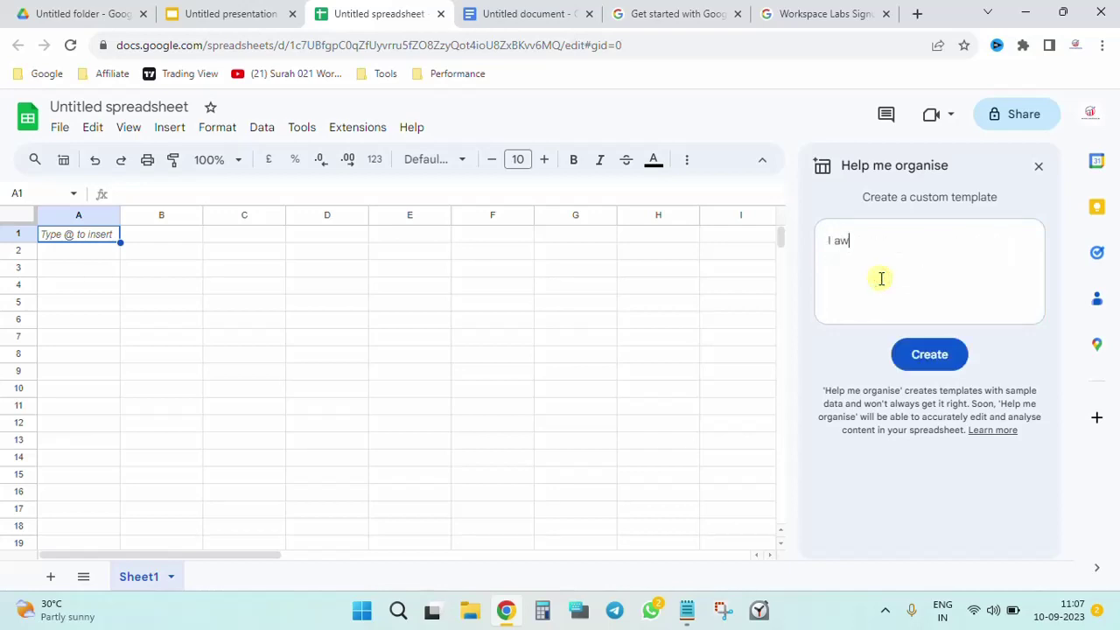
pyautogui.press('BackSpace')
pyautogui.press('BackSpace')
pyautogui.write('want a cuge')
pyautogui.press('BackSpace')
pyautogui.press('BackSpace')
pyautogui.press('BackSpace')
pyautogui.press('BackSpace')
pyautogui.press('BackSpace')
pyautogui.press('BackSpace')
pyautogui.press('BackSpace')
pyautogui.press('BackSpace')
pyautogui.press('BackSpace')
pyautogui.press('BackSpace')
pyautogui.press('BackSpace')
pyautogui.press('BackSpace')
# Generate a Help me organise template with the prompt "Create a budget for a family of 4 for a trip to Switzlerland"
pyautogui.write('Create a ')
pyautogui.write('cu')
pyautogui.press('BackSpace')
pyautogui.press('BackSpace')
pyautogui.write('budget for a family of')
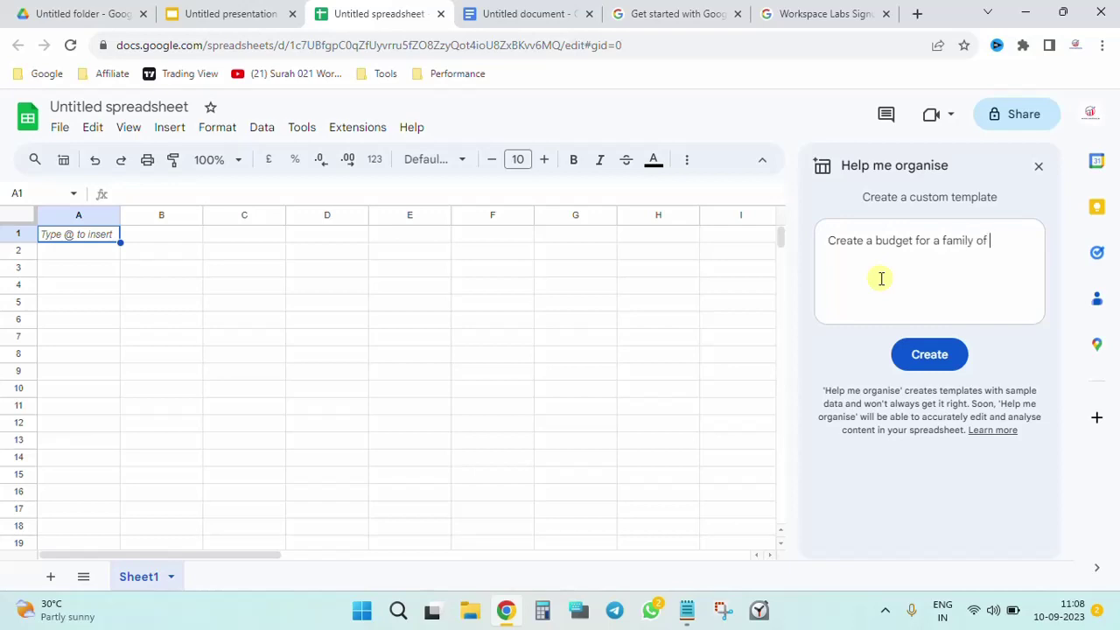
pyautogui.write(' 4 for atri')
pyautogui.press('BackSpace')
pyautogui.press('BackSpace')
pyautogui.write('rip to Switzlerland')
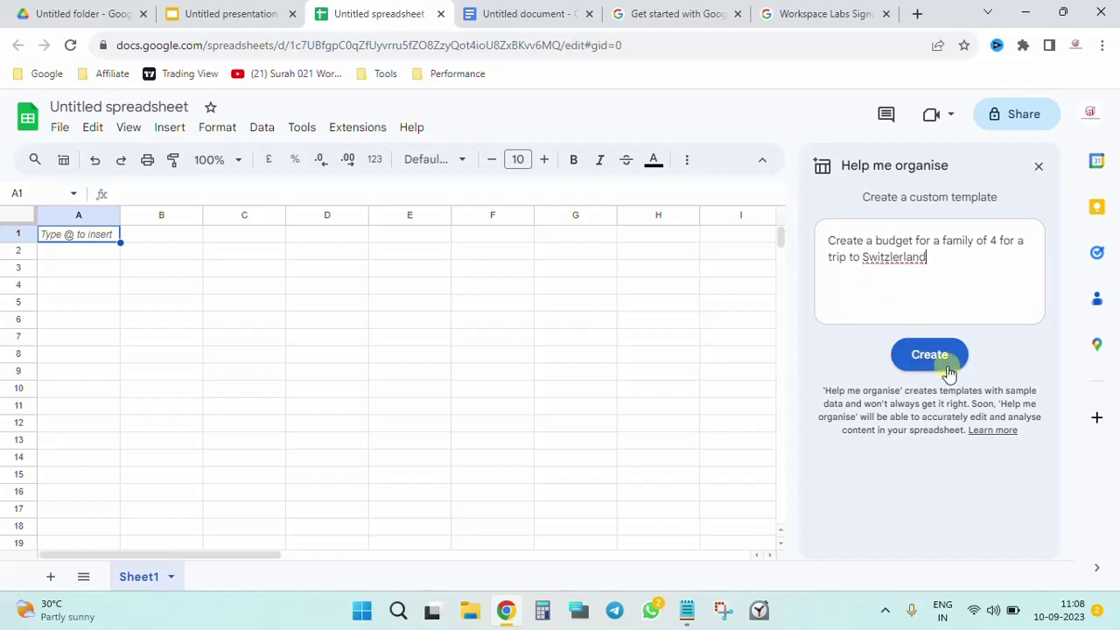
pyautogui.click(948, 371)
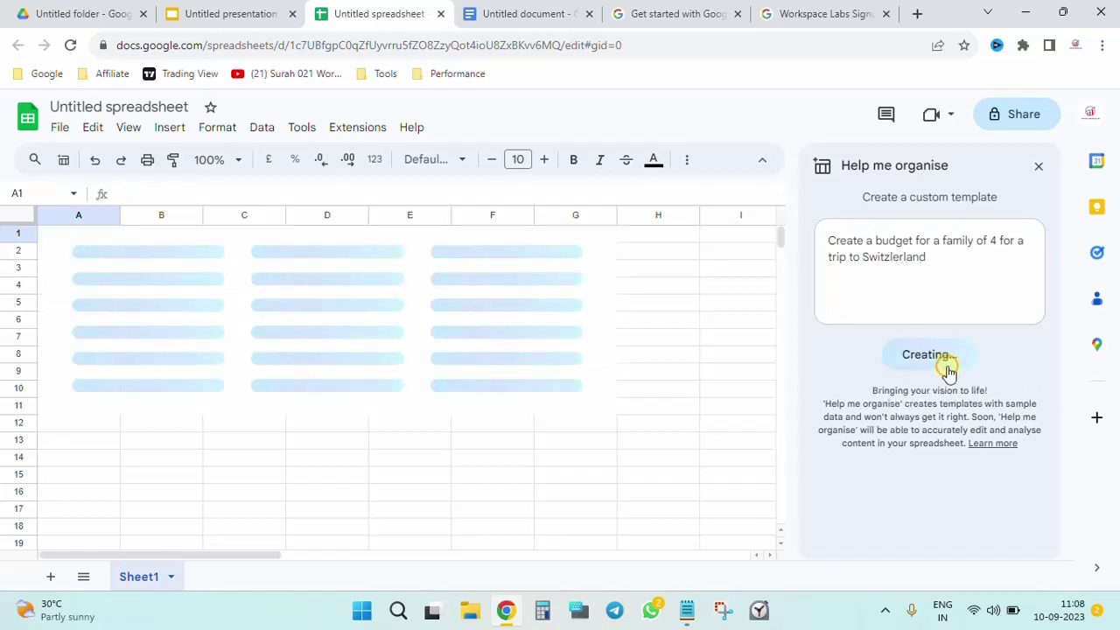
# Switch to the untitled presentation and enter the Help me visualise prompt "I want a corpoate enironment of people working in a conference room"
pyautogui.click(250, 7)
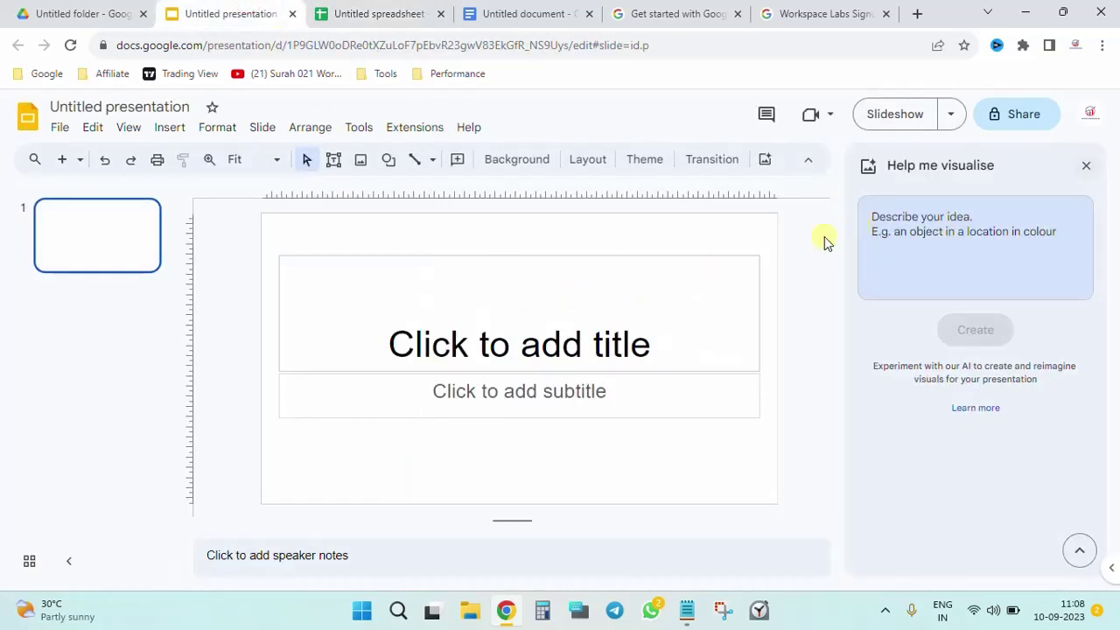
pyautogui.click(942, 237)
pyautogui.write('I want')
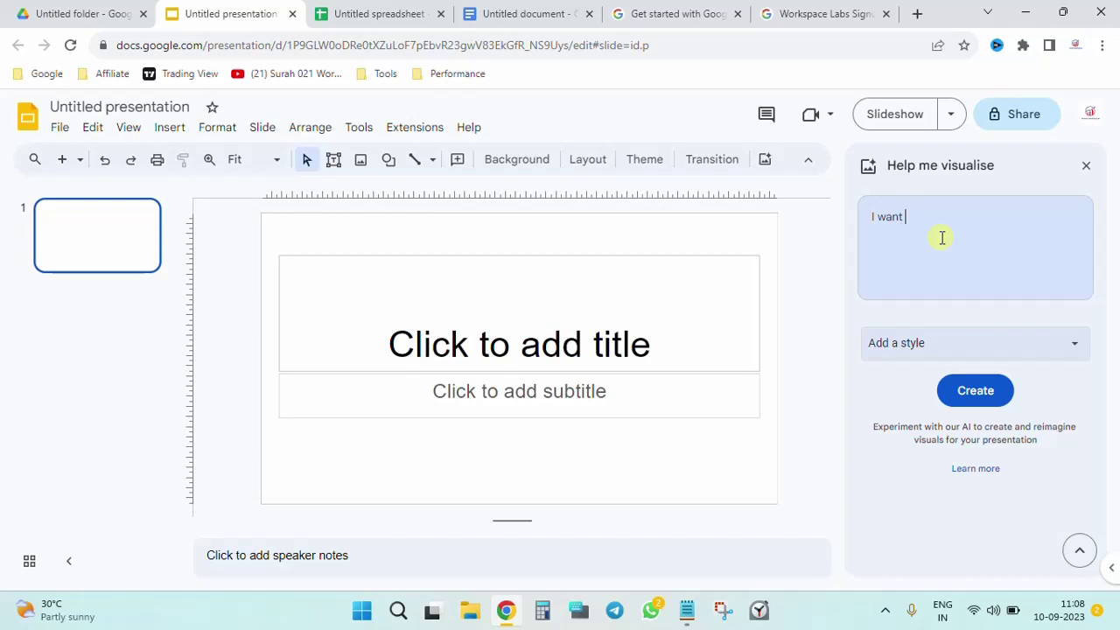
pyautogui.write('a corpoate eniverom')
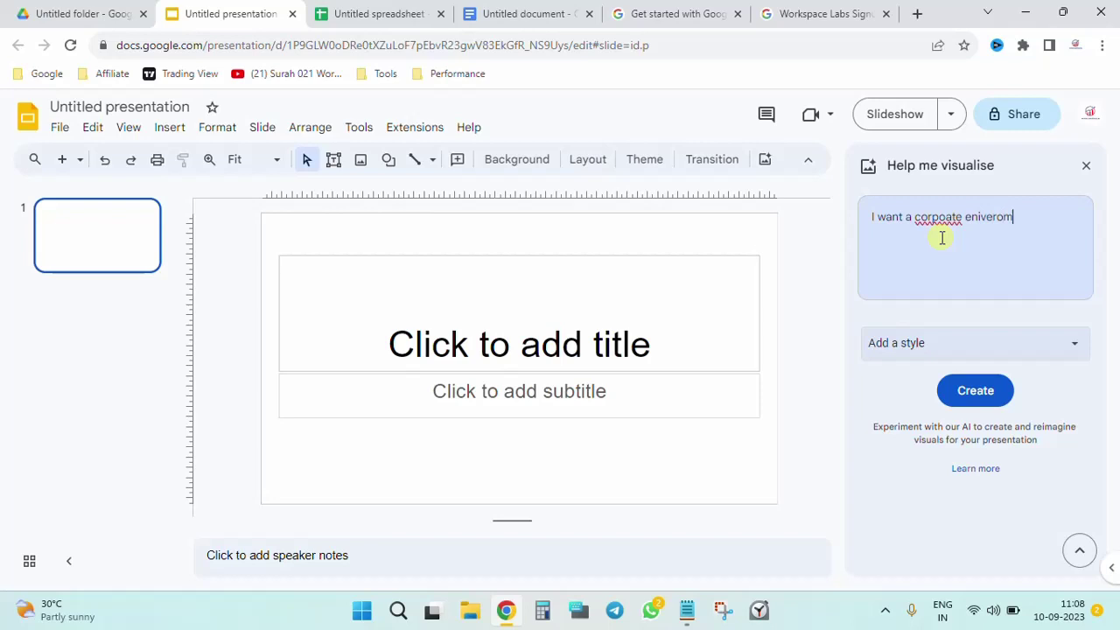
pyautogui.press('BackSpace')
pyautogui.press('BackSpace')
pyautogui.press('BackSpace')
pyautogui.press('BackSpace')
pyautogui.press('BackSpace')
pyautogui.write('ronment of pep')
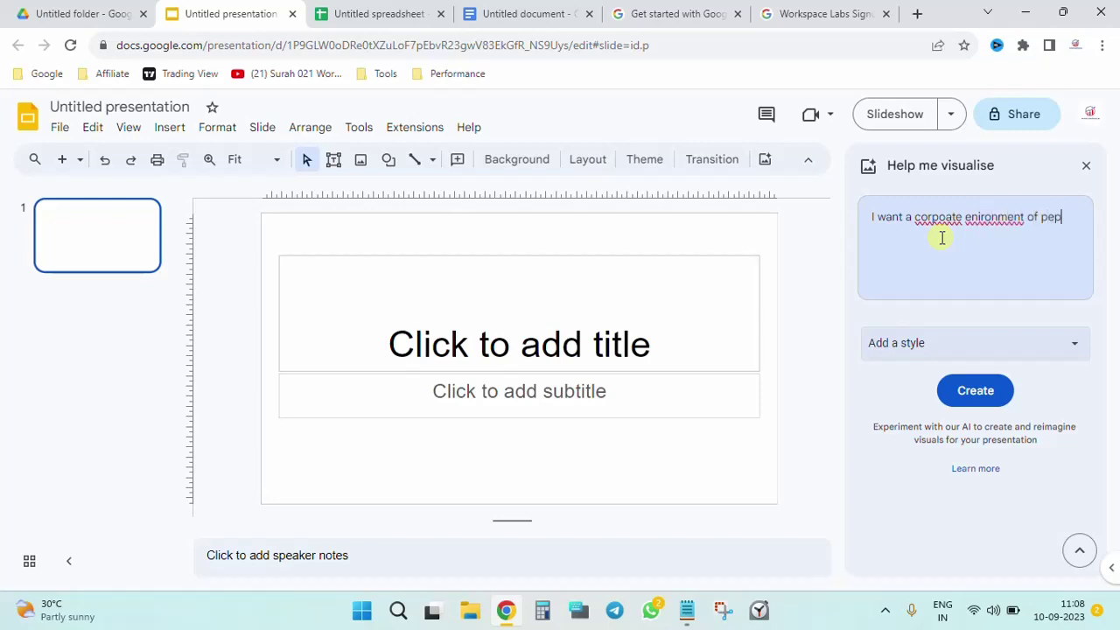
pyautogui.write('ple workin')
pyautogui.press('BackSpace')
pyautogui.press('BackSpace')
pyautogui.write('ing in  a conference room')
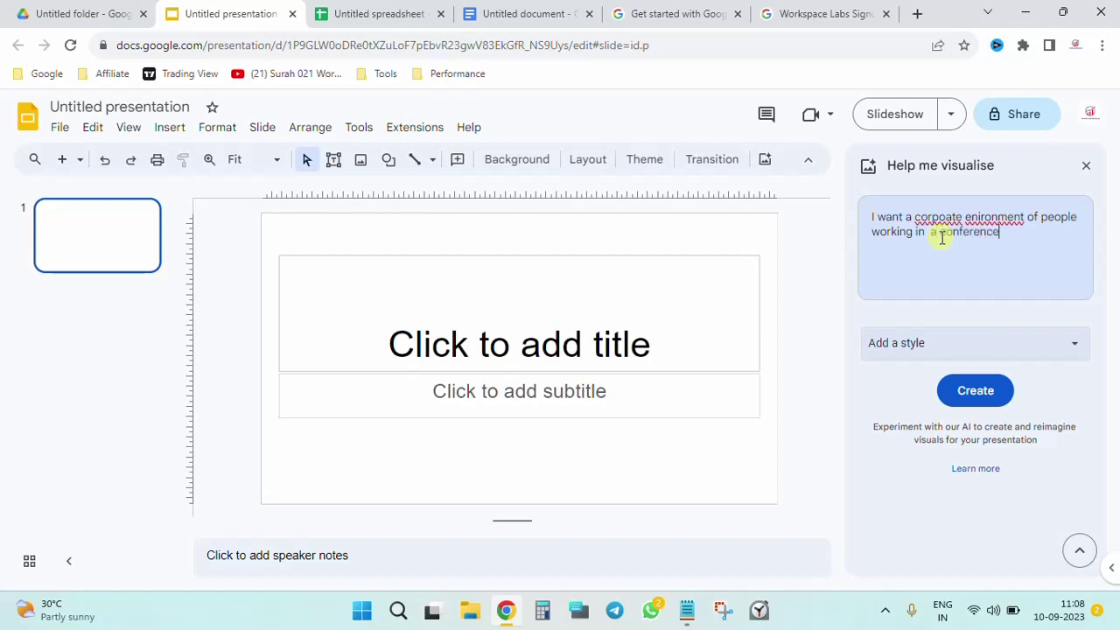
# Choose the Photography style for the conference room image and start generating it
pyautogui.click(1034, 359)
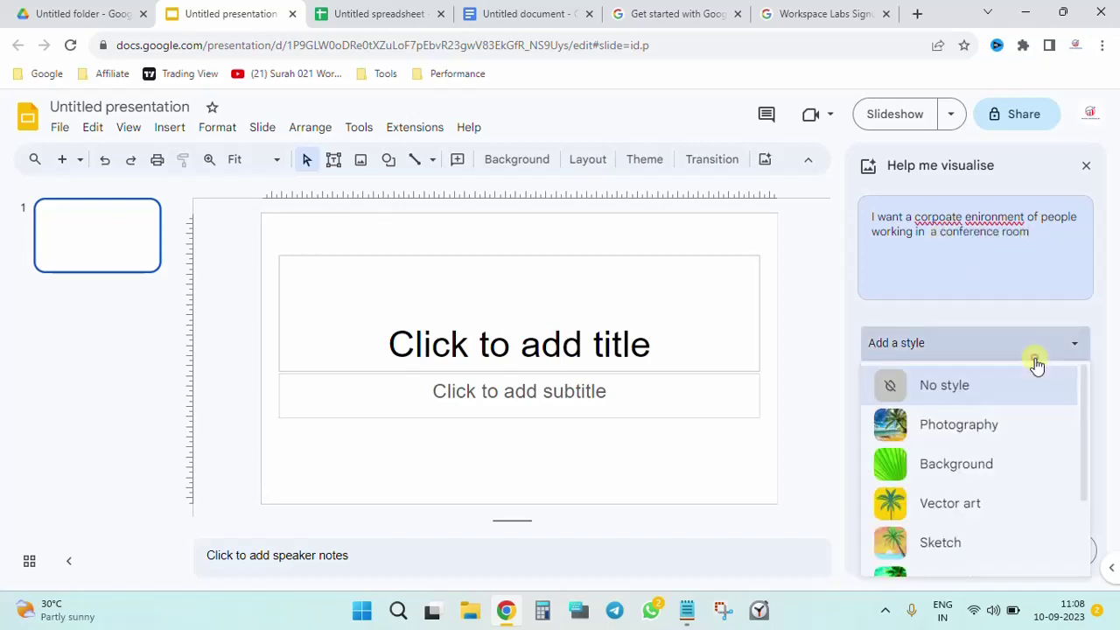
pyautogui.click(955, 424)
pyautogui.click(970, 393)
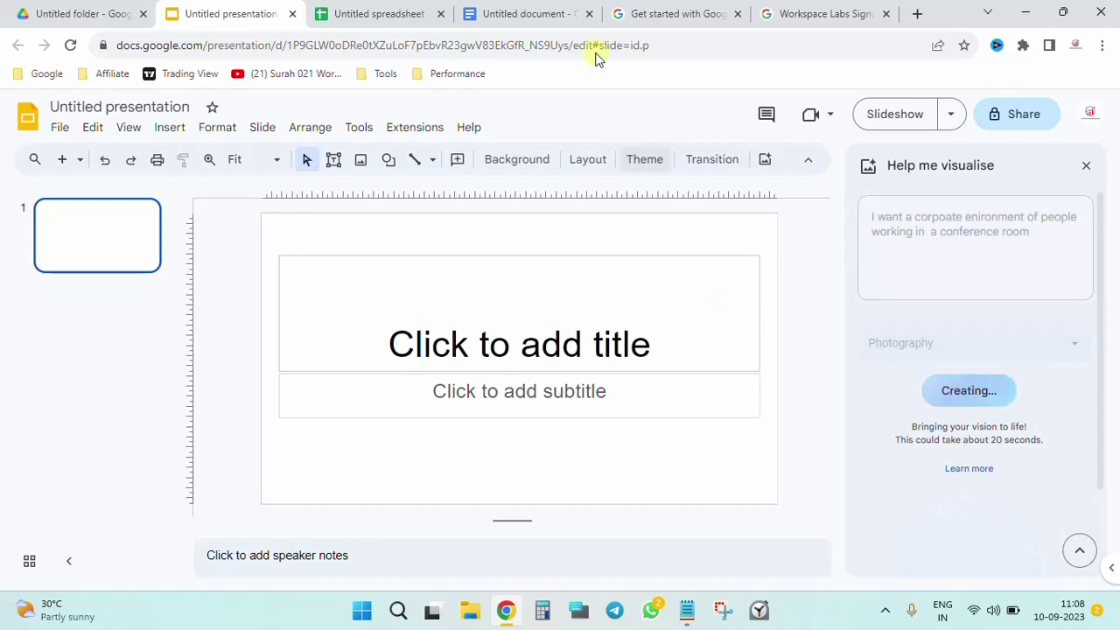
# Switch to the untitled document and read through the generated clerk job application to its closing
pyautogui.click(579, 9)
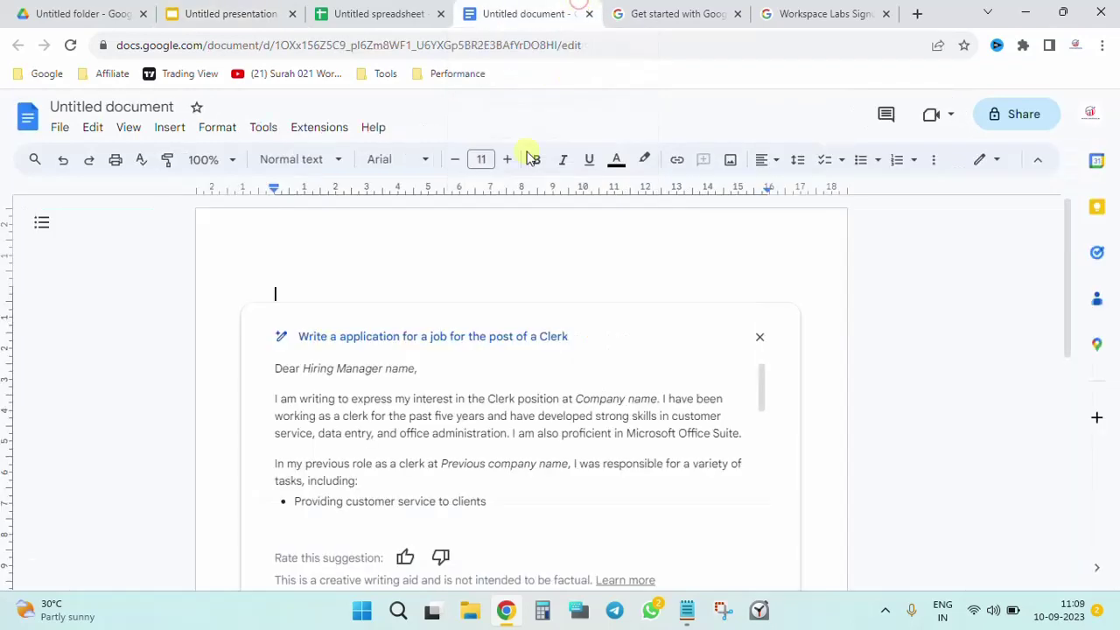
pyautogui.scroll(-2, 464, 275)
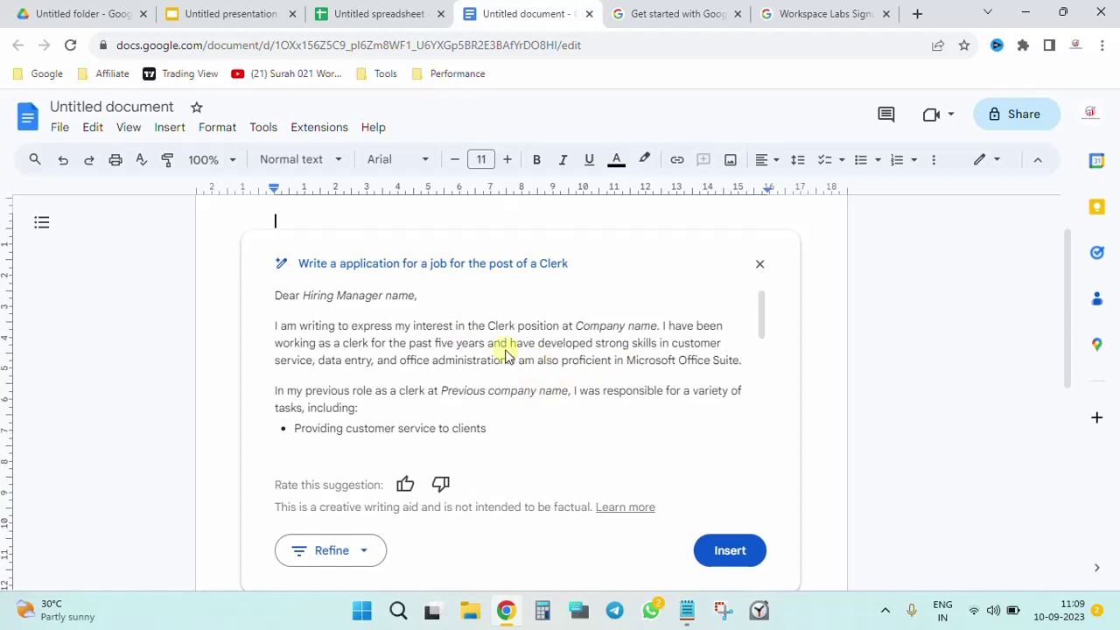
pyautogui.scroll(-1, 520, 350)
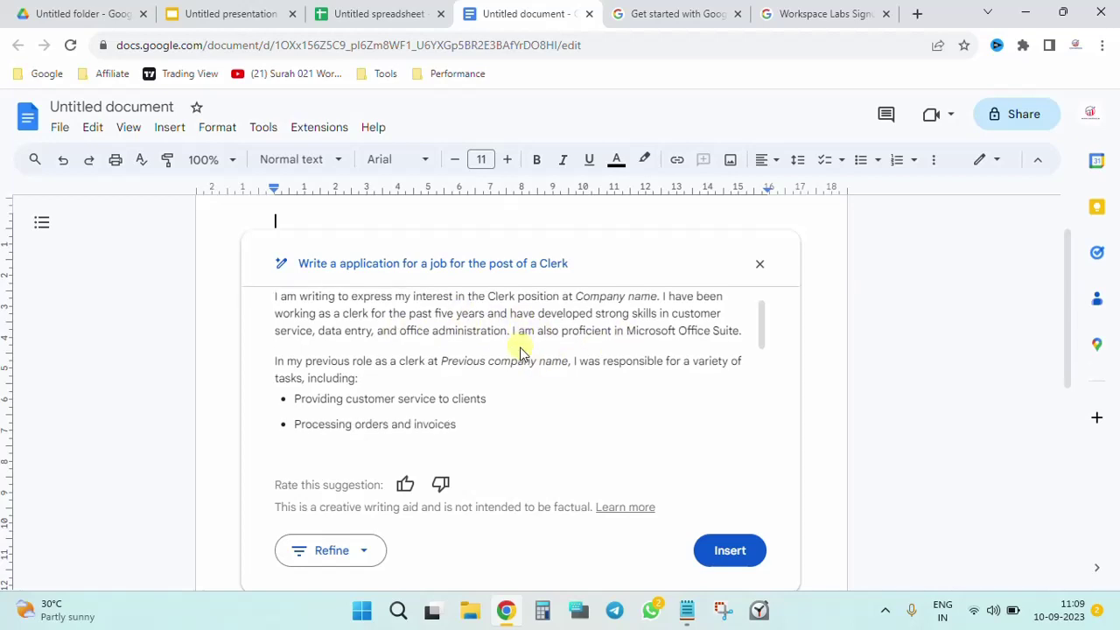
pyautogui.scroll(-2, 453, 349)
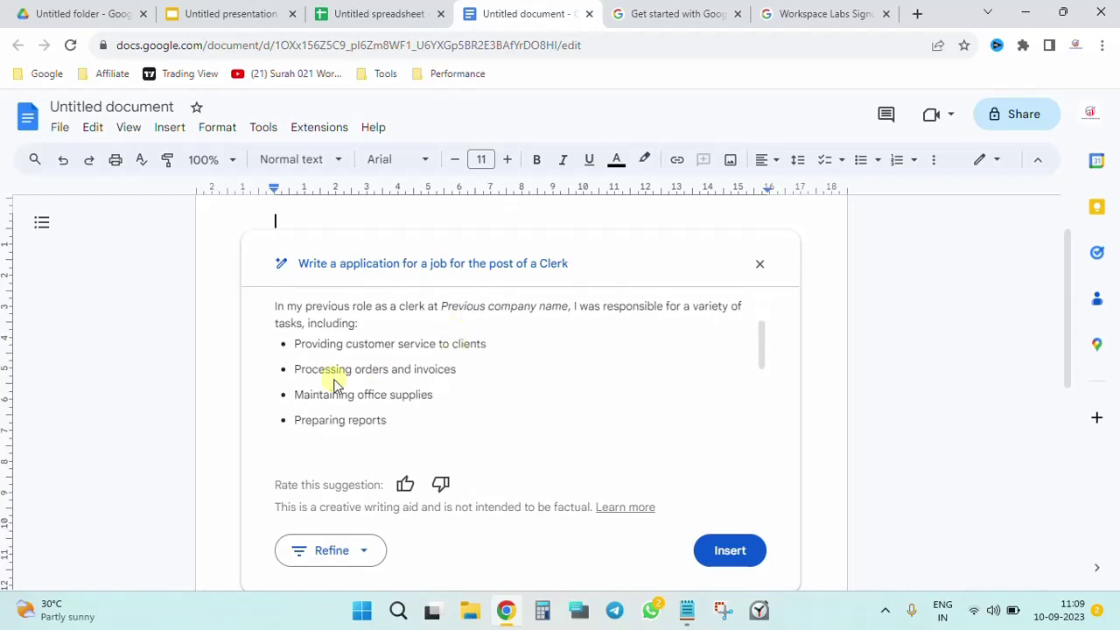
pyautogui.scroll(-1, 466, 409)
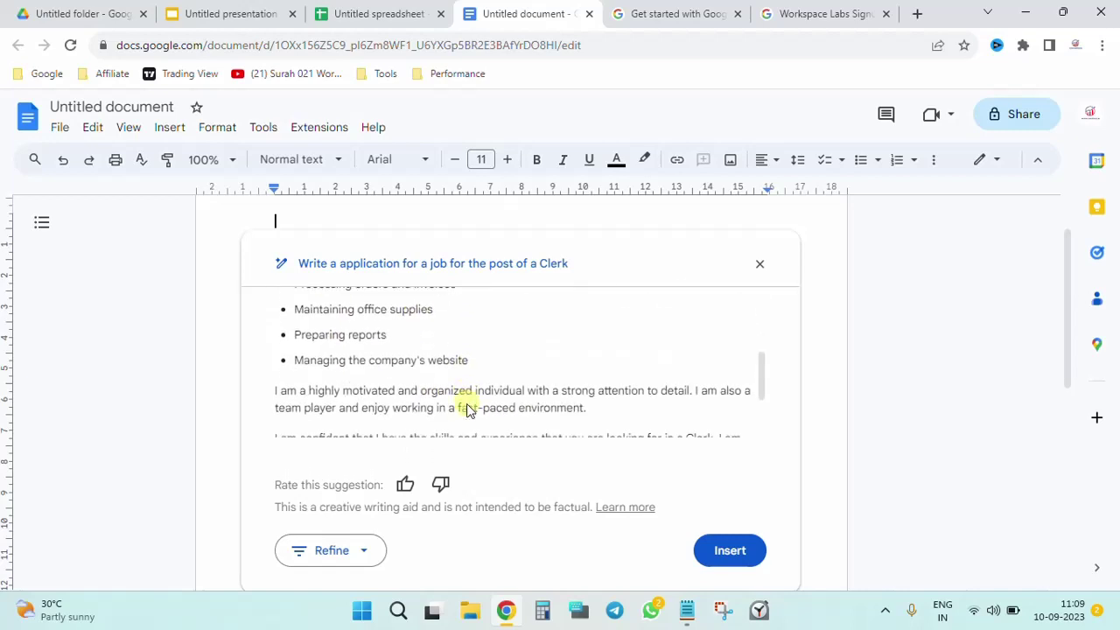
pyautogui.scroll(-2, 467, 409)
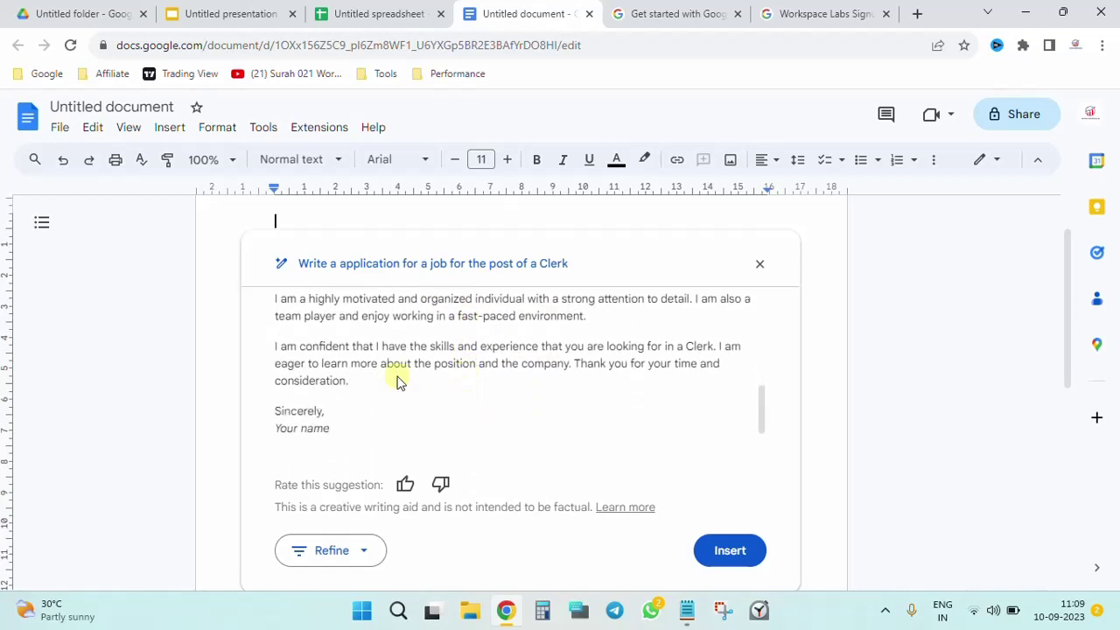
pyautogui.scroll(1, 436, 413)
pyautogui.scroll(-1, 436, 414)
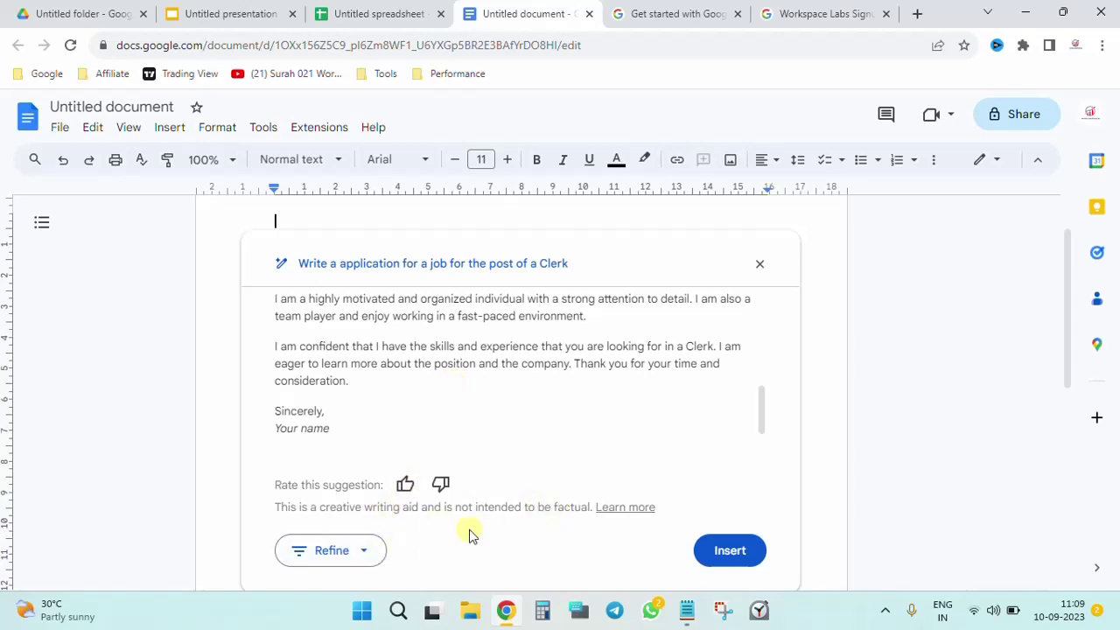
# Refine the generated job application to a casual tone, and bulletise the result
pyautogui.click(366, 550)
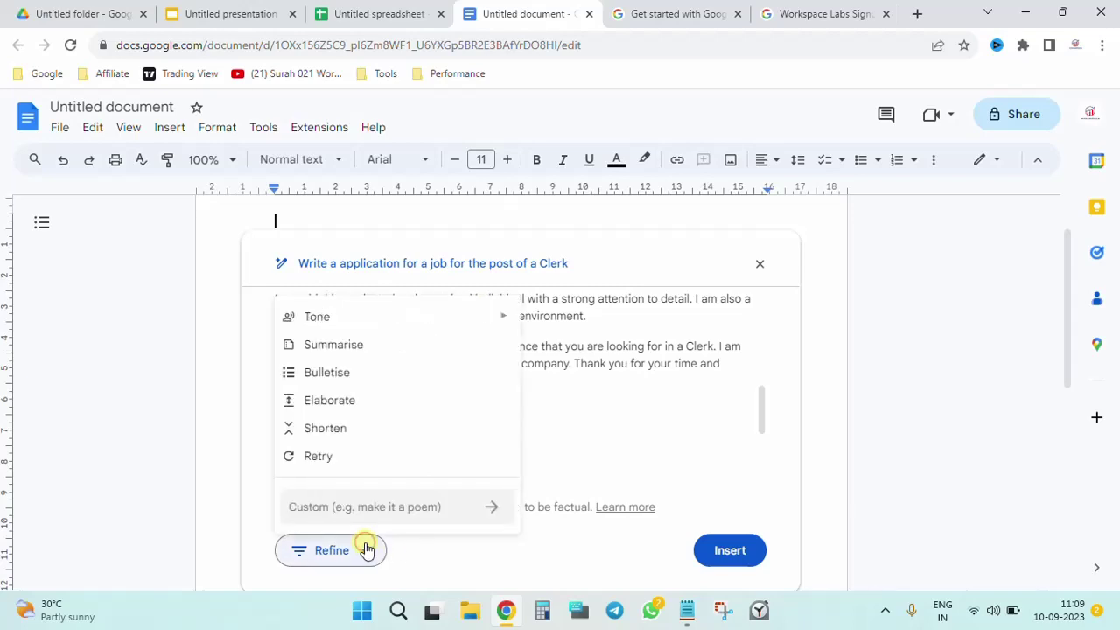
pyautogui.moveTo(464, 319)
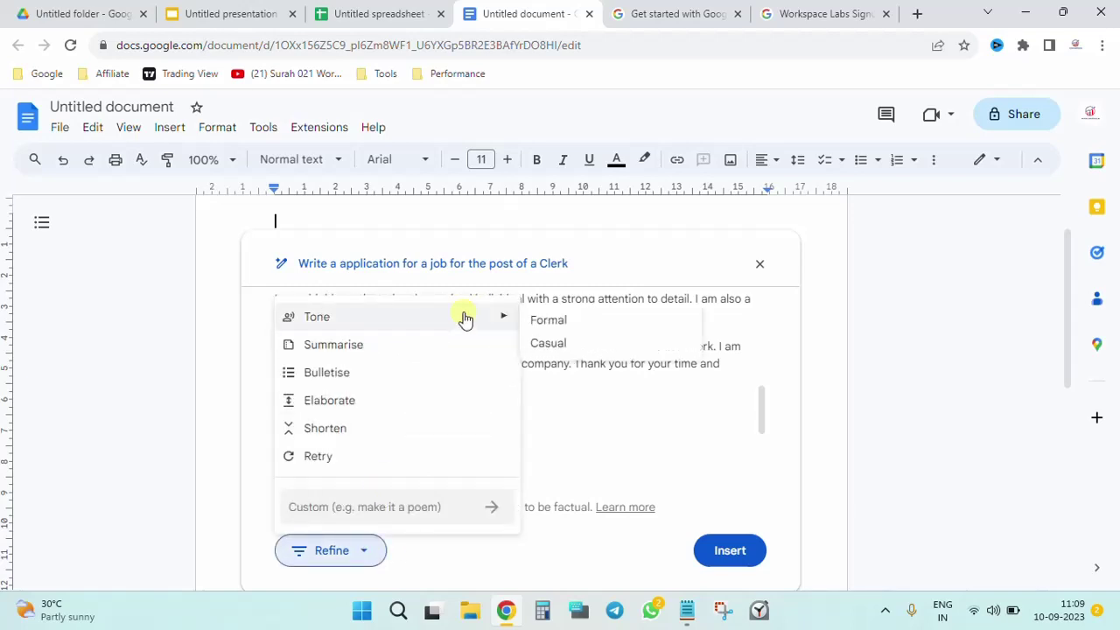
pyautogui.click(562, 345)
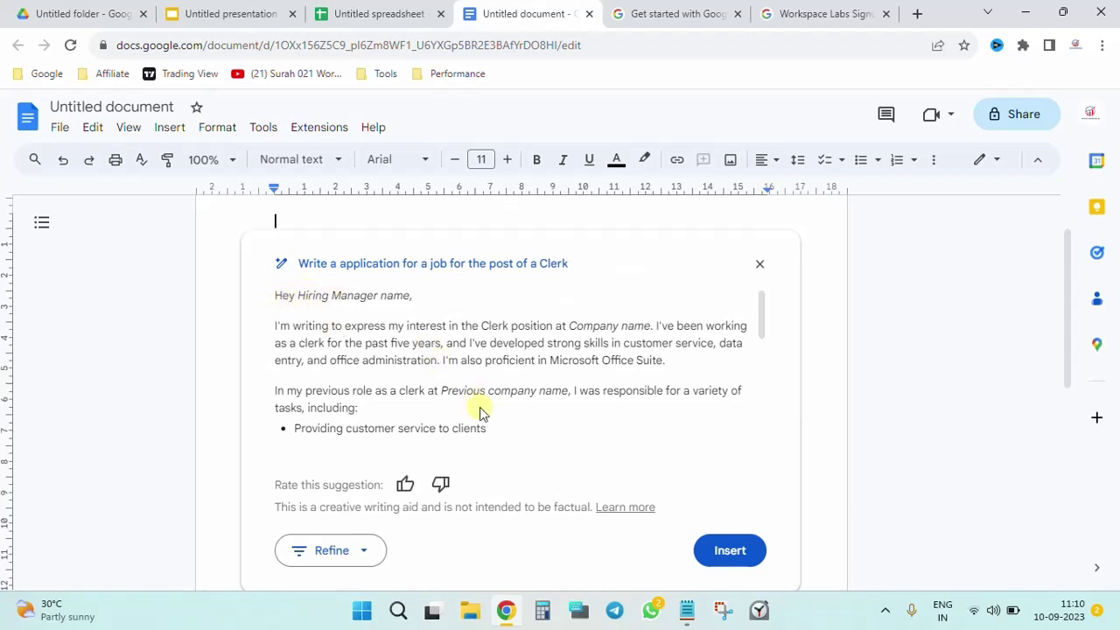
pyautogui.scroll(-1, 480, 411)
pyautogui.scroll(-5, 480, 411)
pyautogui.click(372, 551)
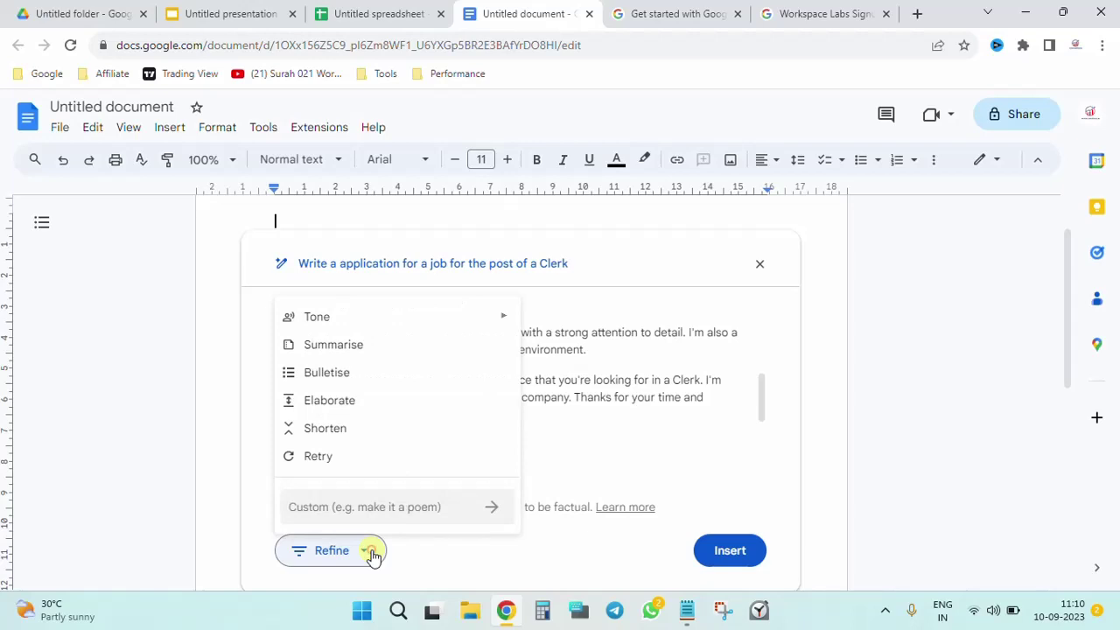
pyautogui.click(423, 376)
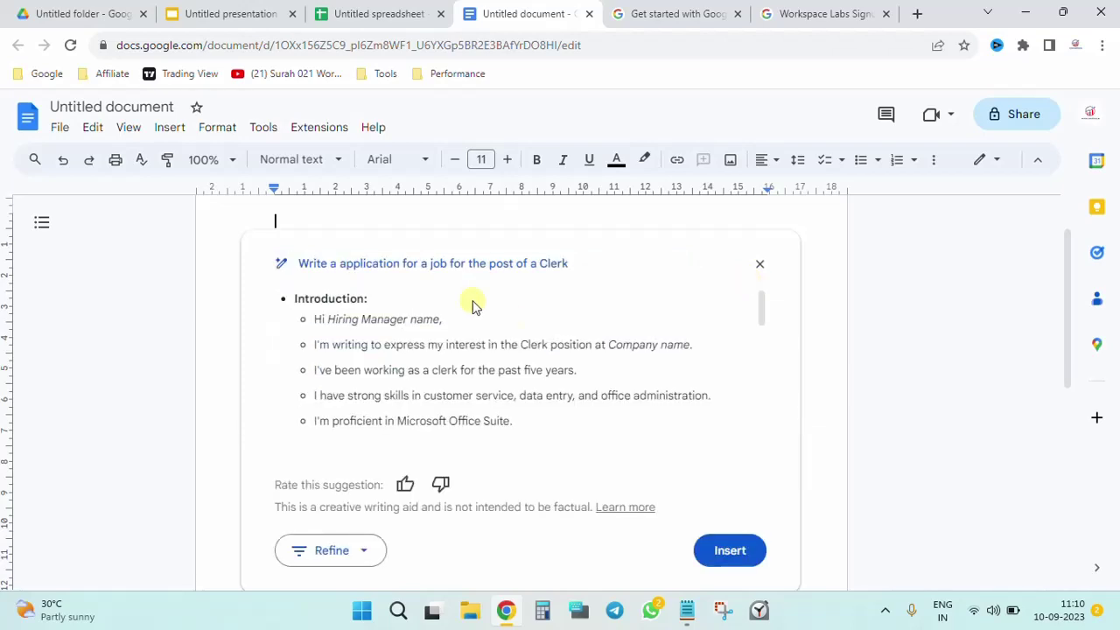
# Discard the generated job application and open a new Help me write prompt in the document
pyautogui.click(761, 268)
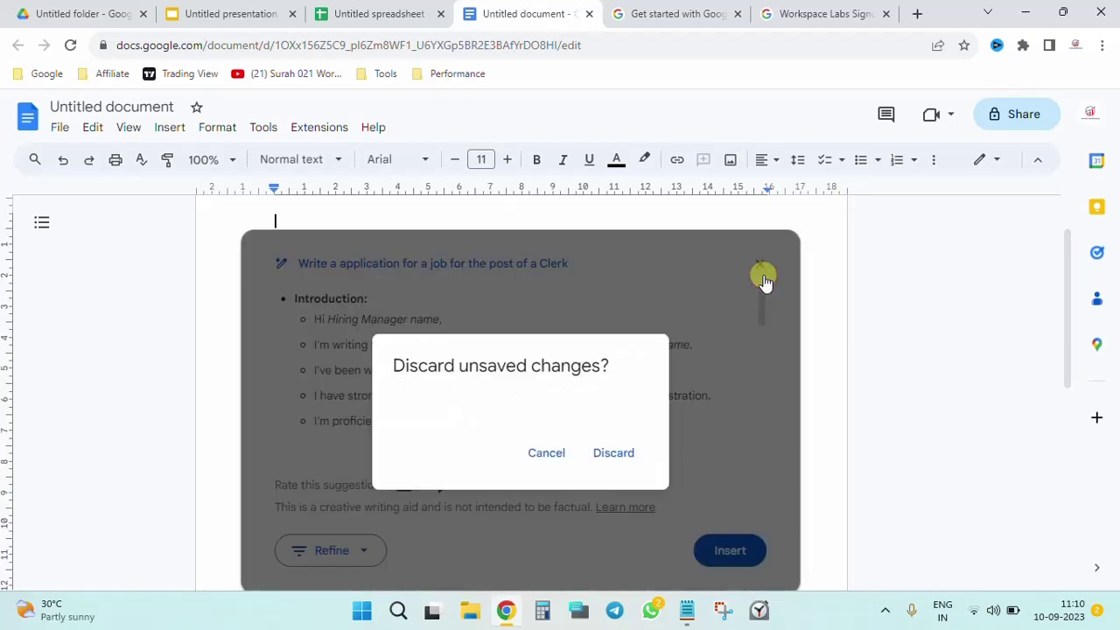
pyautogui.click(613, 453)
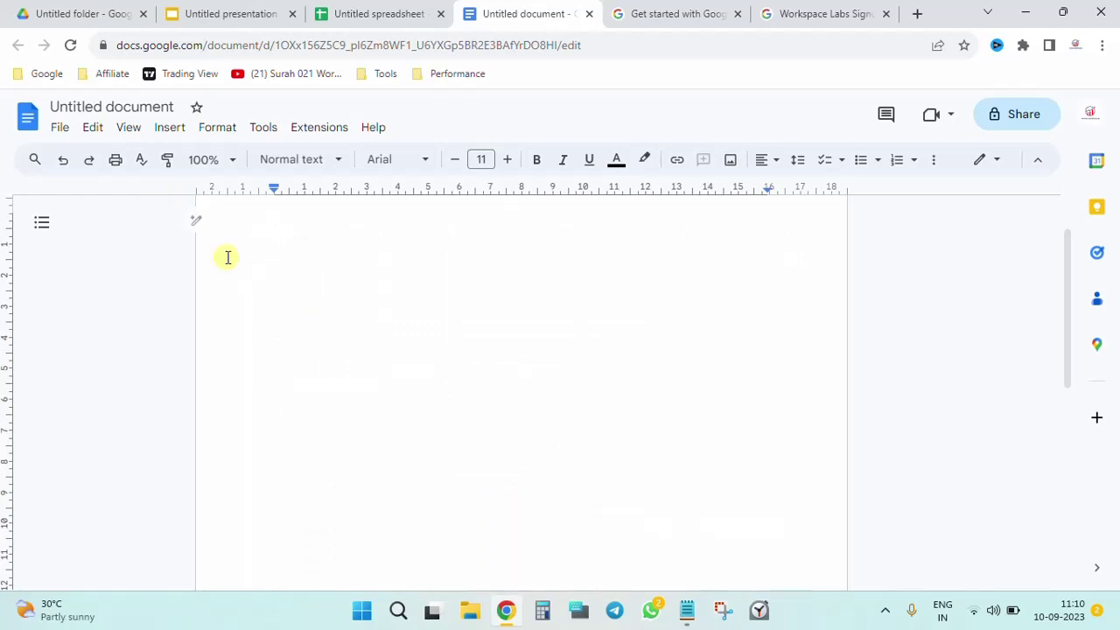
pyautogui.click(198, 224)
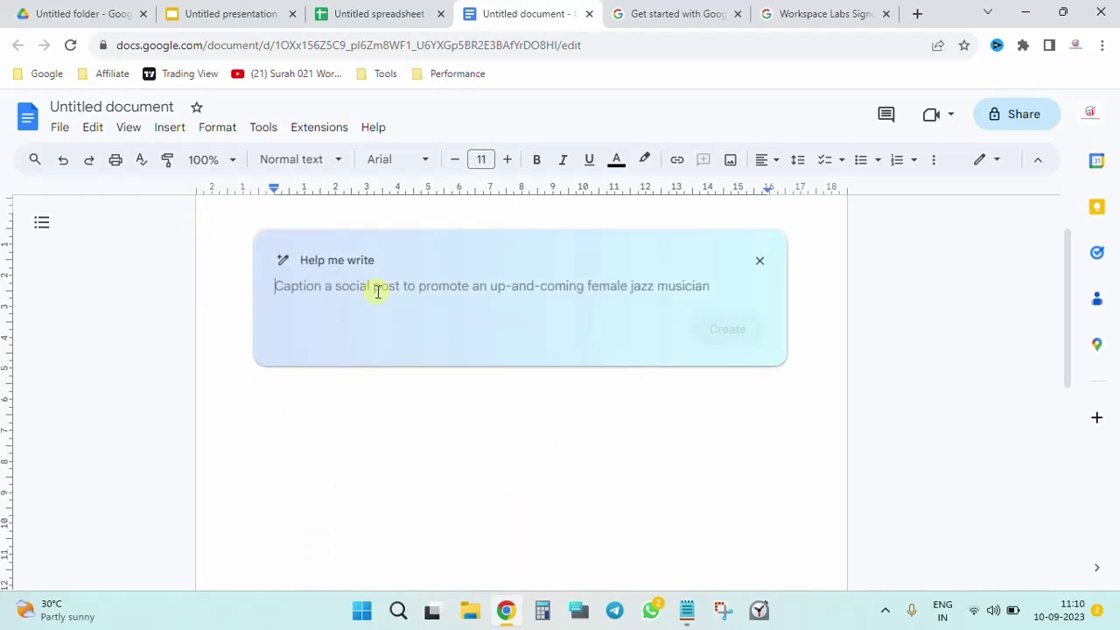
# Generate text from the prompt "Write me a receipe of chicken biryani clearly mentioning the ingredients in a bullet form and the receipe in step by step form"
pyautogui.write('Write me a ')
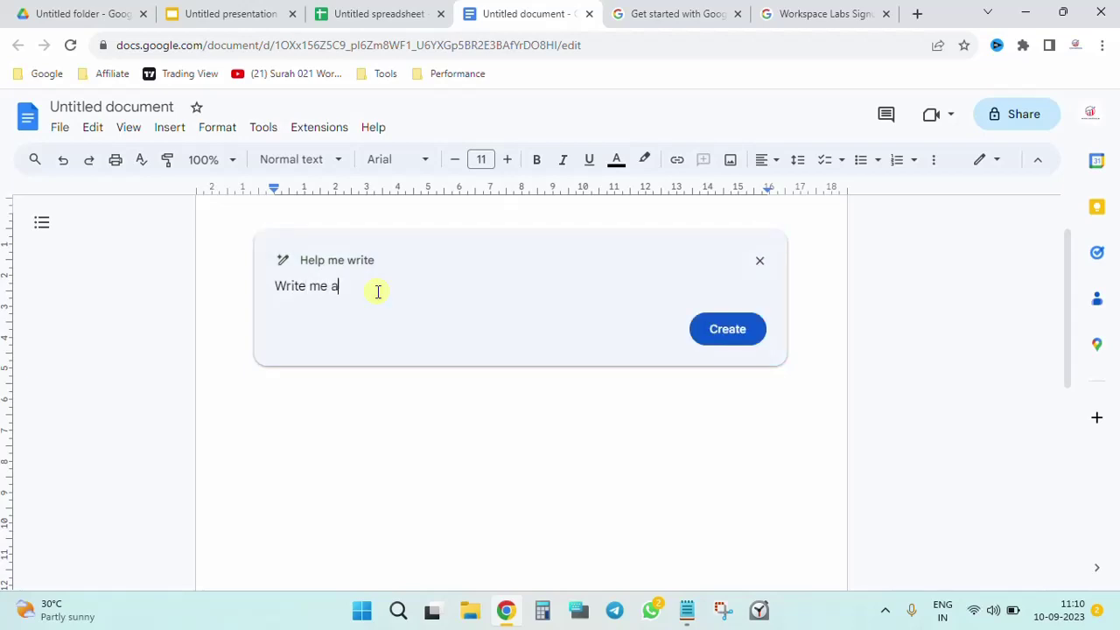
pyautogui.write('receipe of chicke')
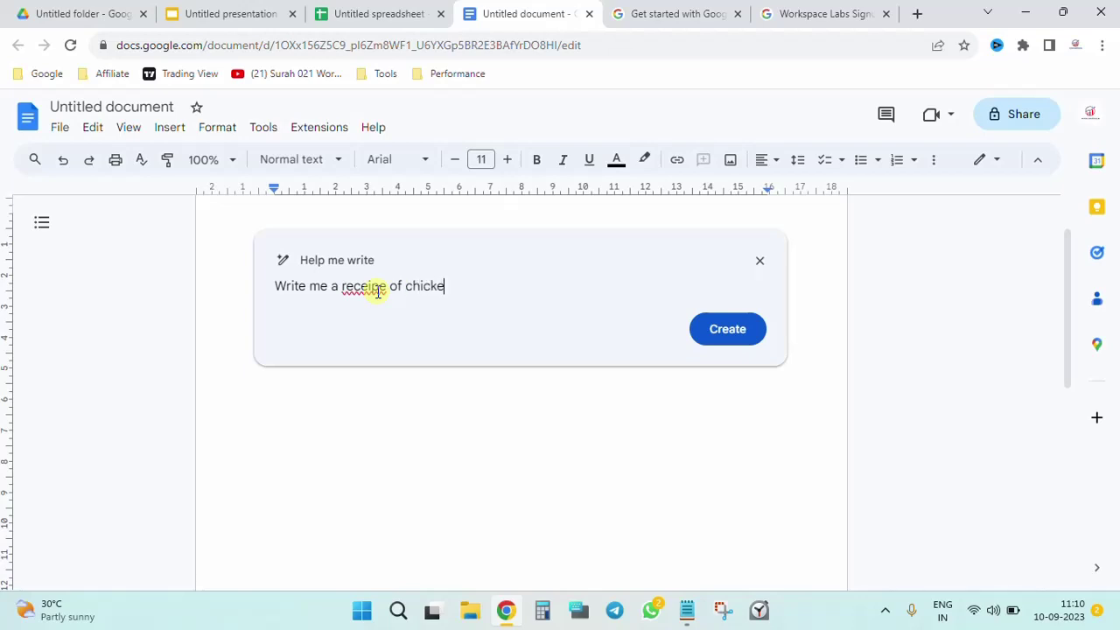
pyautogui.write('n biryani with')
pyautogui.press('BackSpace')
pyautogui.write('early mentioning')
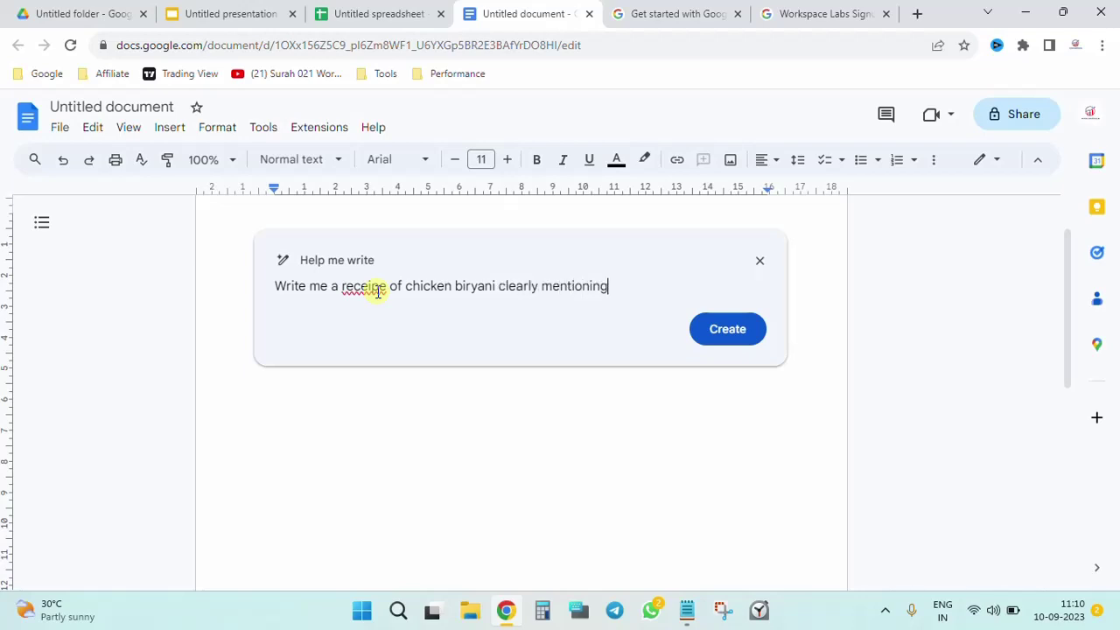
pyautogui.write(' the ingredients in a b')
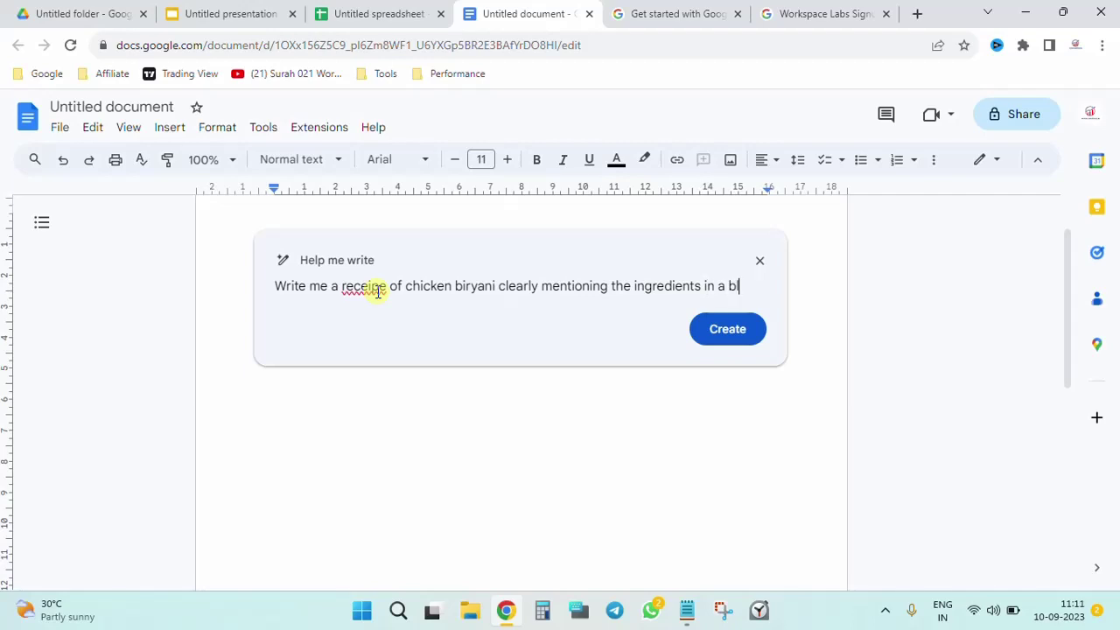
pyautogui.write('ullet form and the cr')
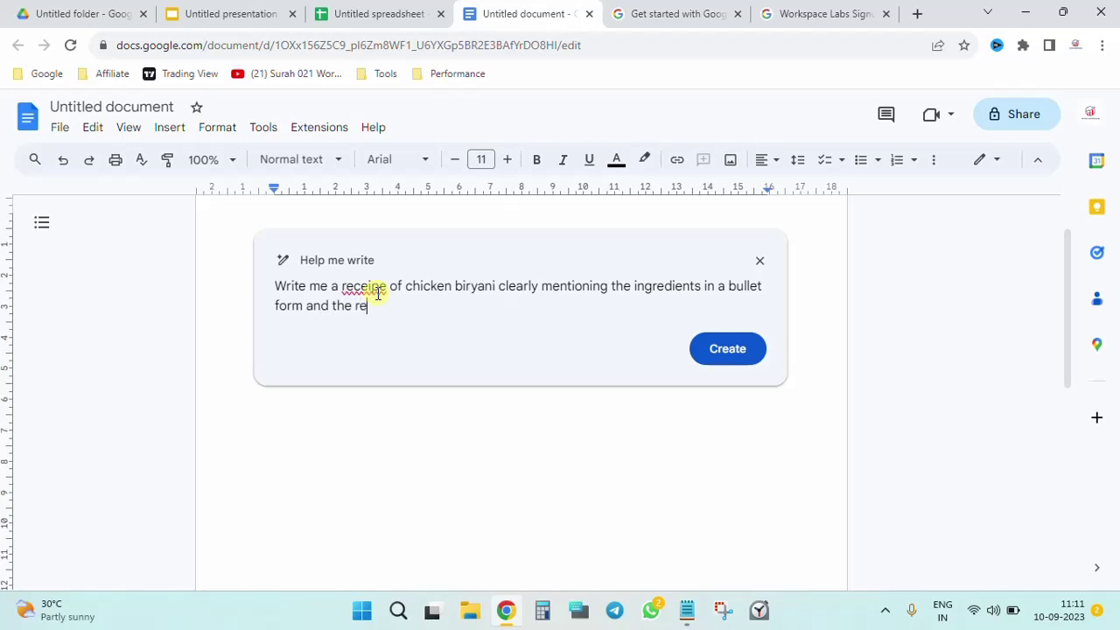
pyautogui.write('ceipe in step by step form')
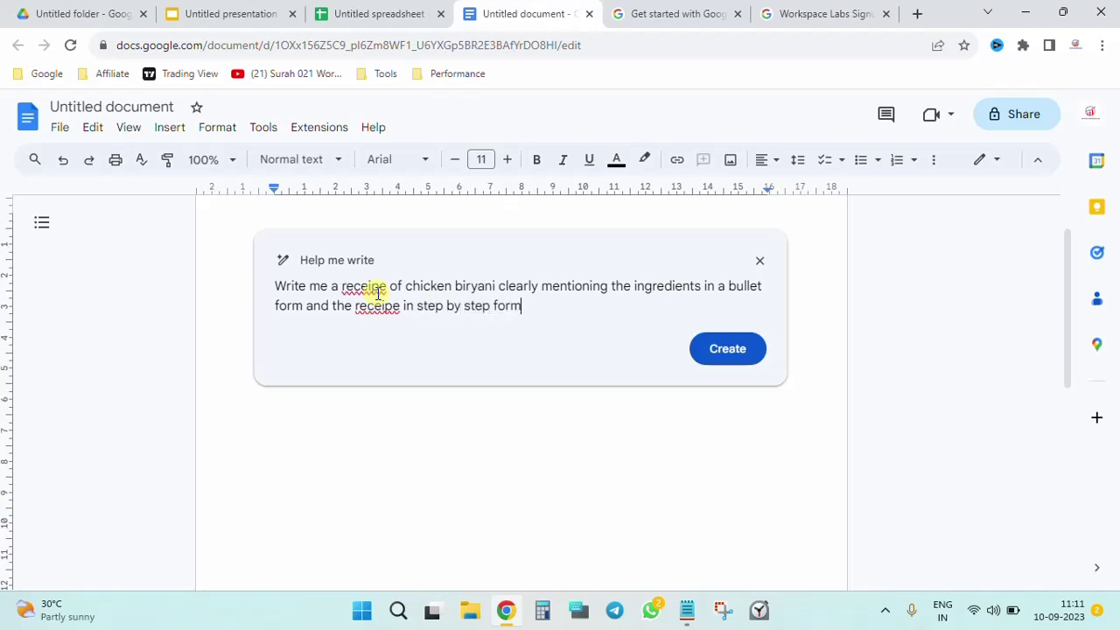
pyautogui.click(713, 345)
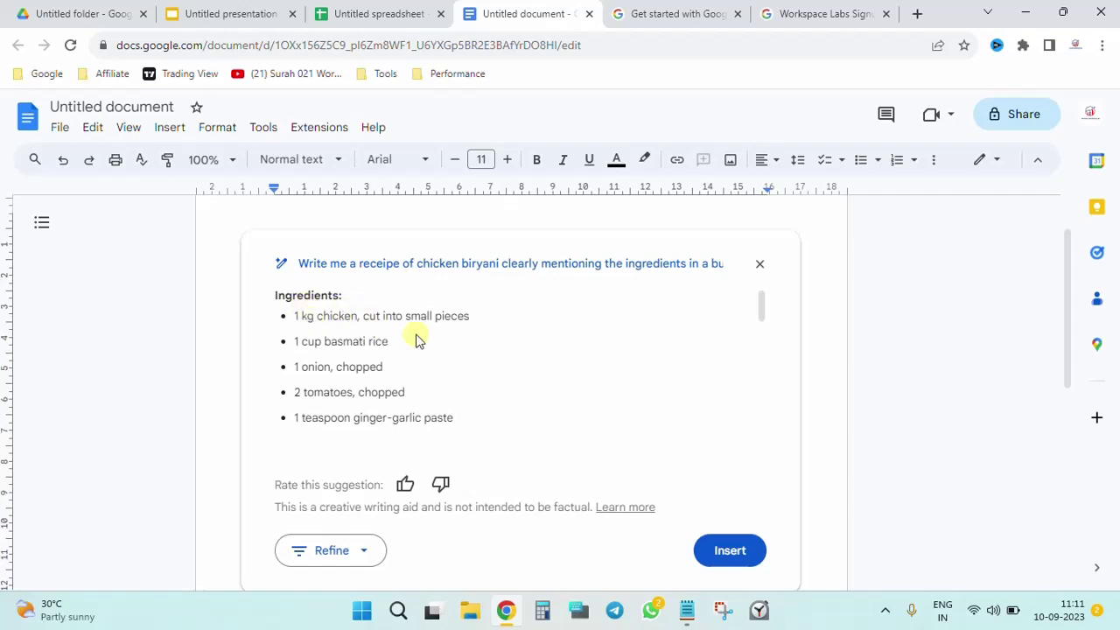
# Examine the ingredients and the numbered instructions of the generated chicken biryani recipe
pyautogui.scroll(-1, 422, 385)
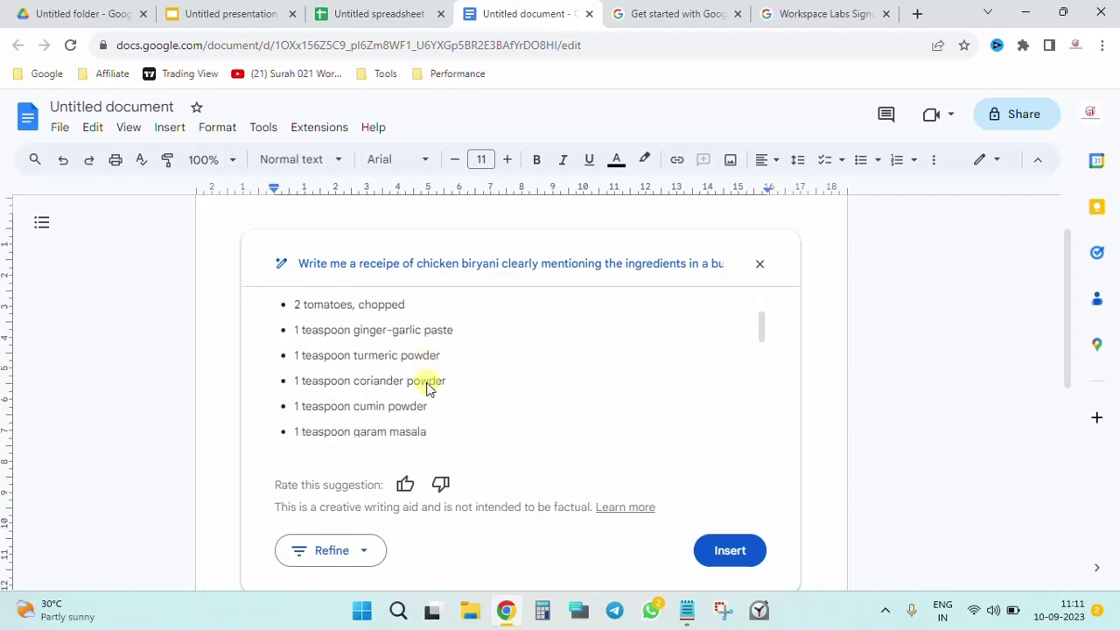
pyautogui.scroll(1, 427, 387)
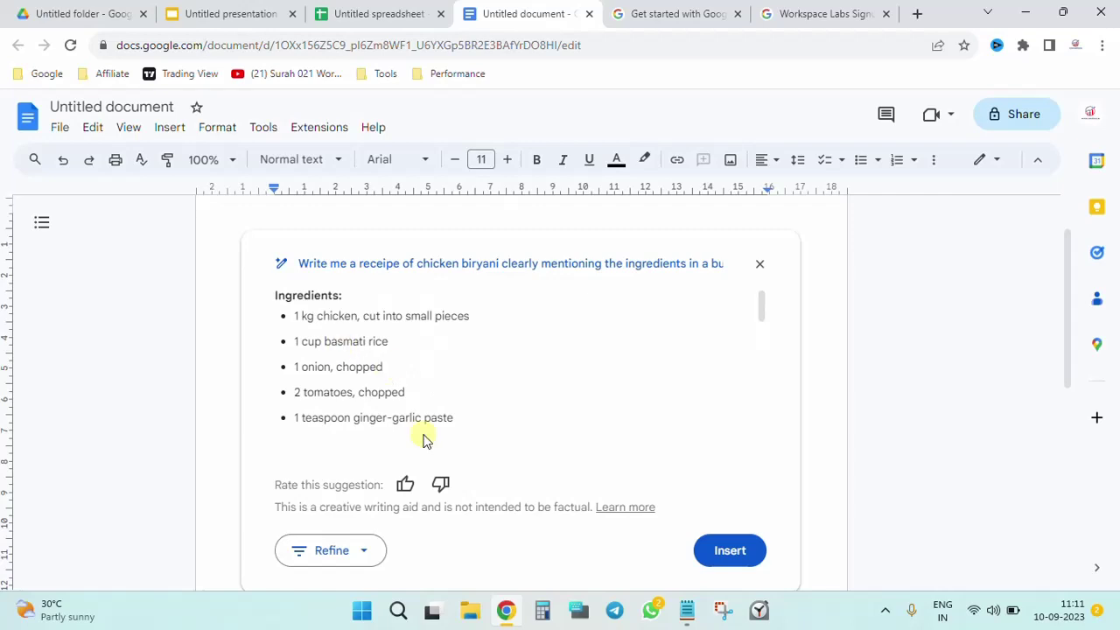
pyautogui.scroll(-2, 425, 437)
pyautogui.scroll(-1, 424, 440)
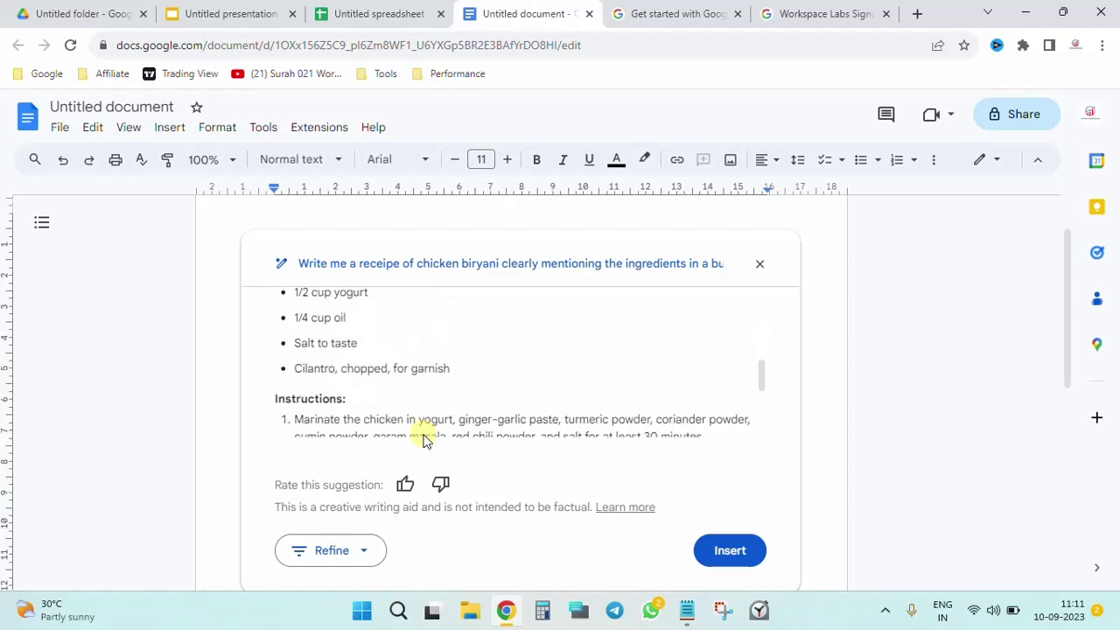
pyautogui.scroll(-1, 425, 437)
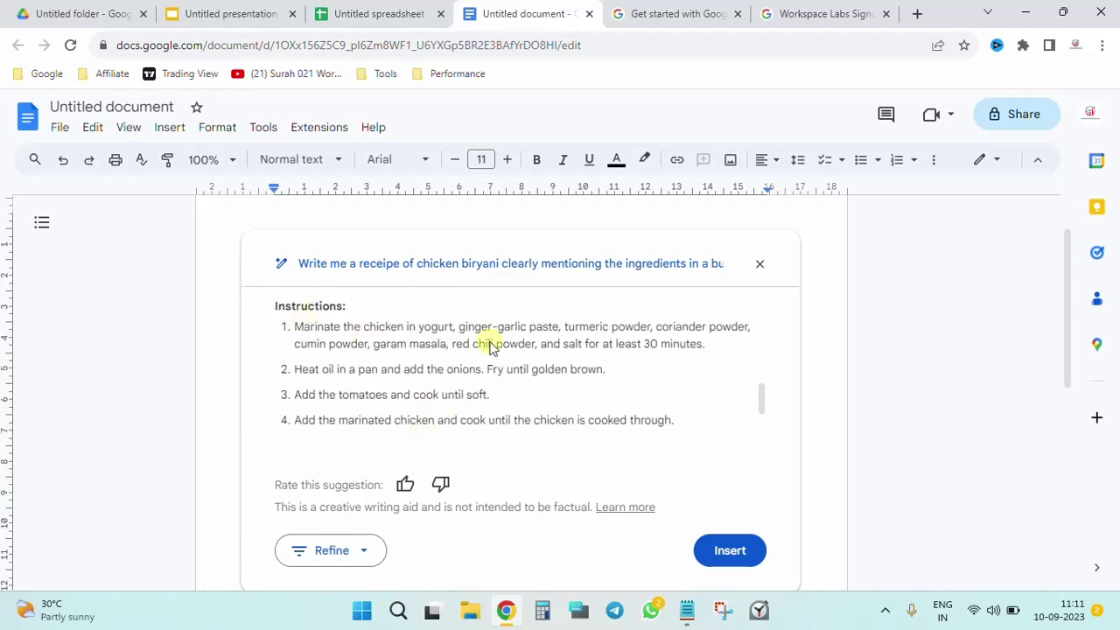
pyautogui.scroll(-1, 390, 378)
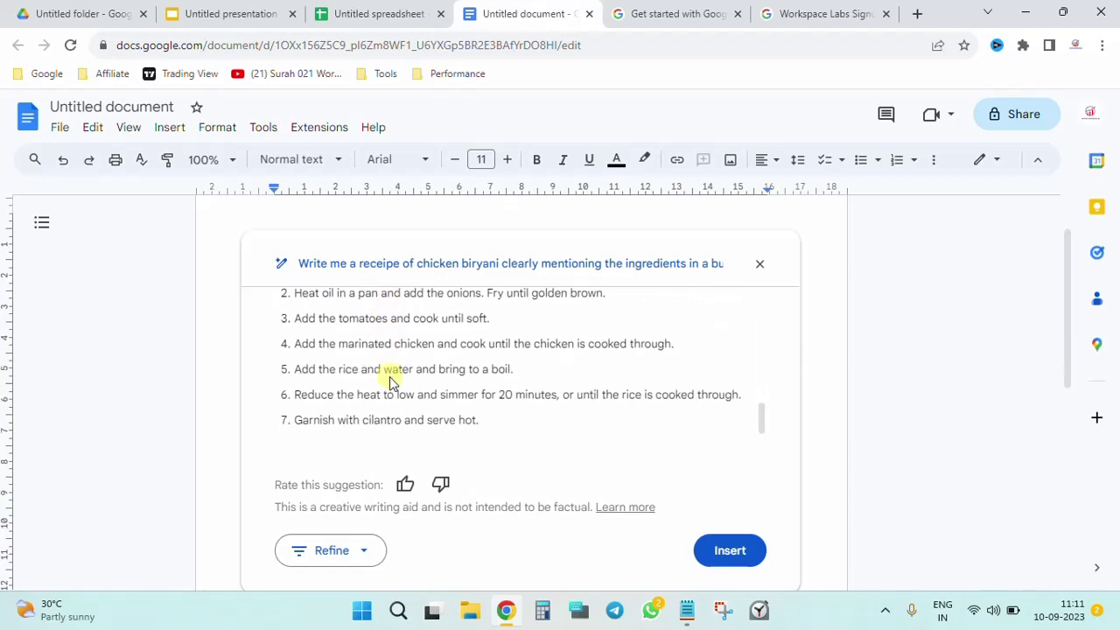
pyautogui.scroll(-2, 391, 380)
pyautogui.scroll(3, 391, 382)
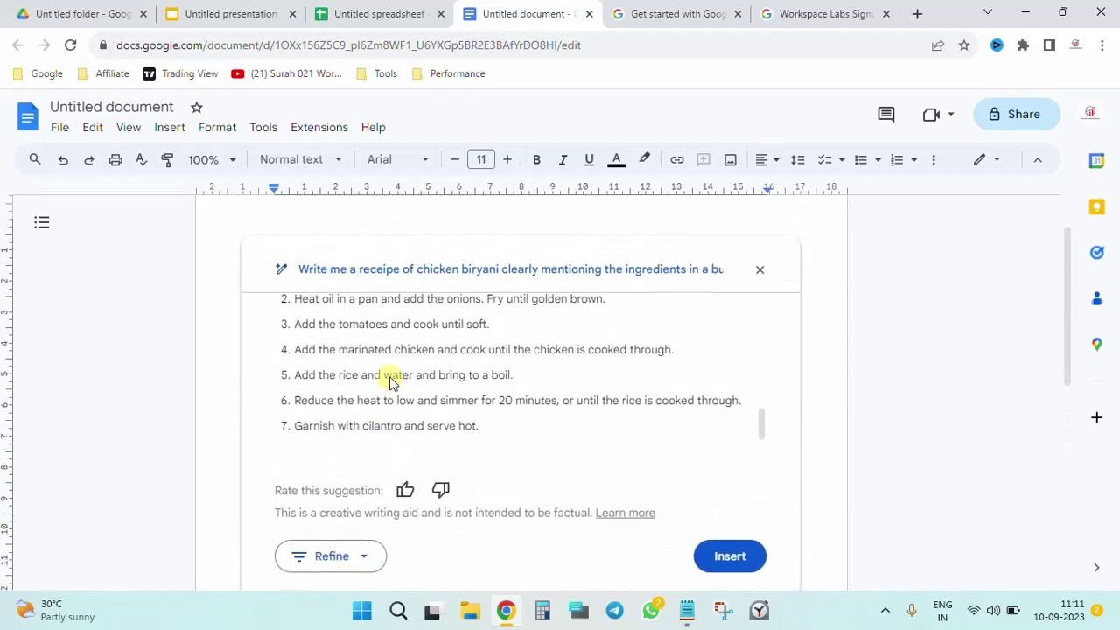
# Discard the generated chicken biryani recipe and start a blank Help me write prompt in the document
pyautogui.scroll(-3, 391, 382)
pyautogui.scroll(6, 391, 383)
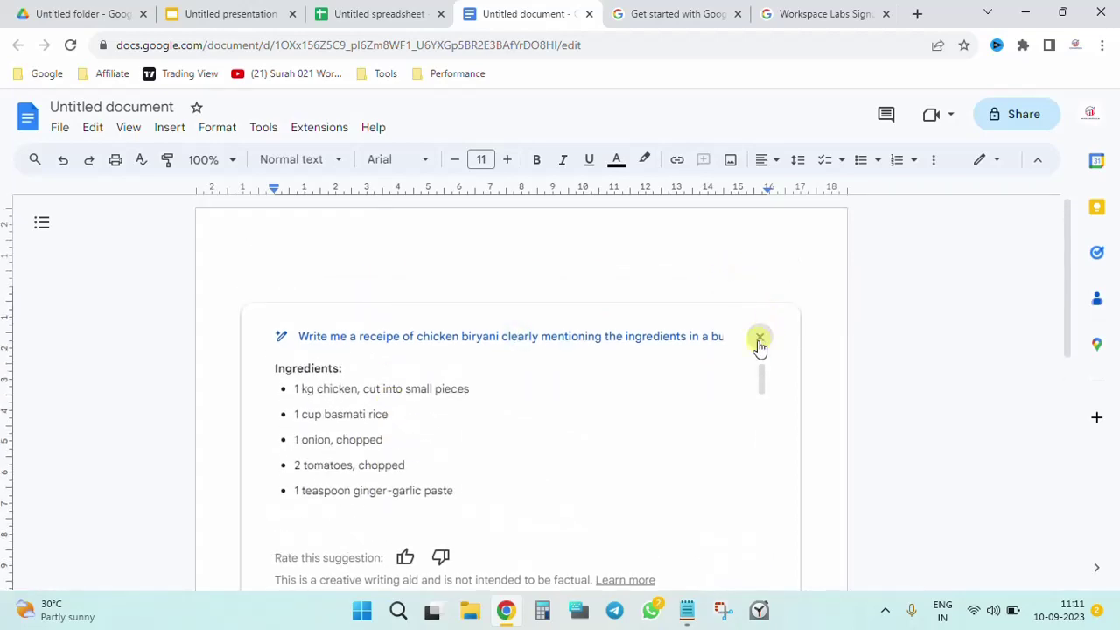
pyautogui.click(759, 340)
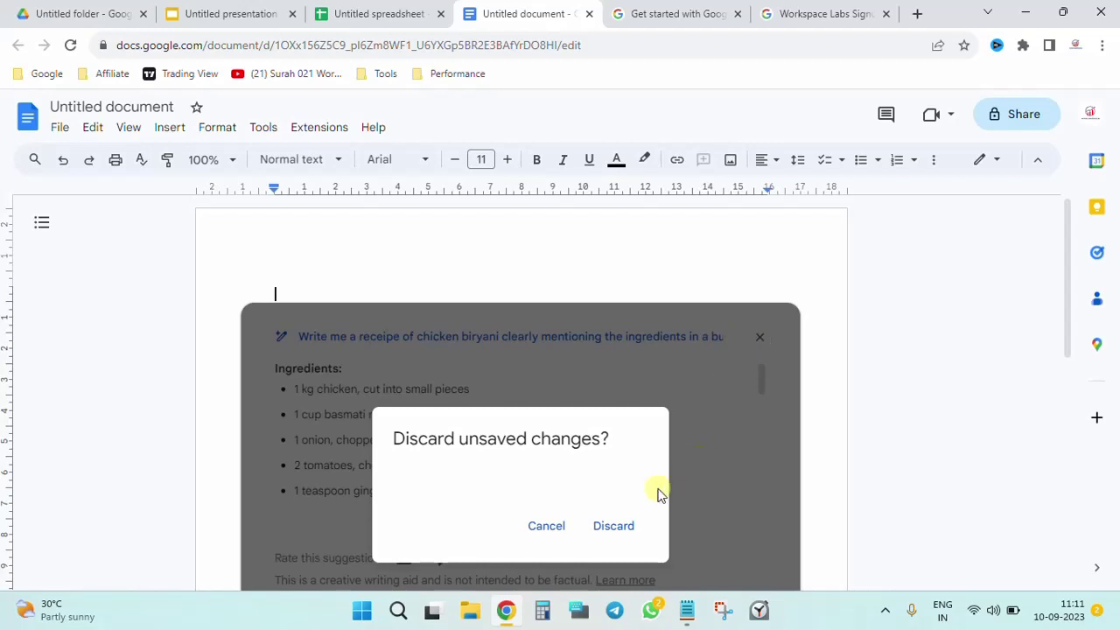
pyautogui.click(604, 530)
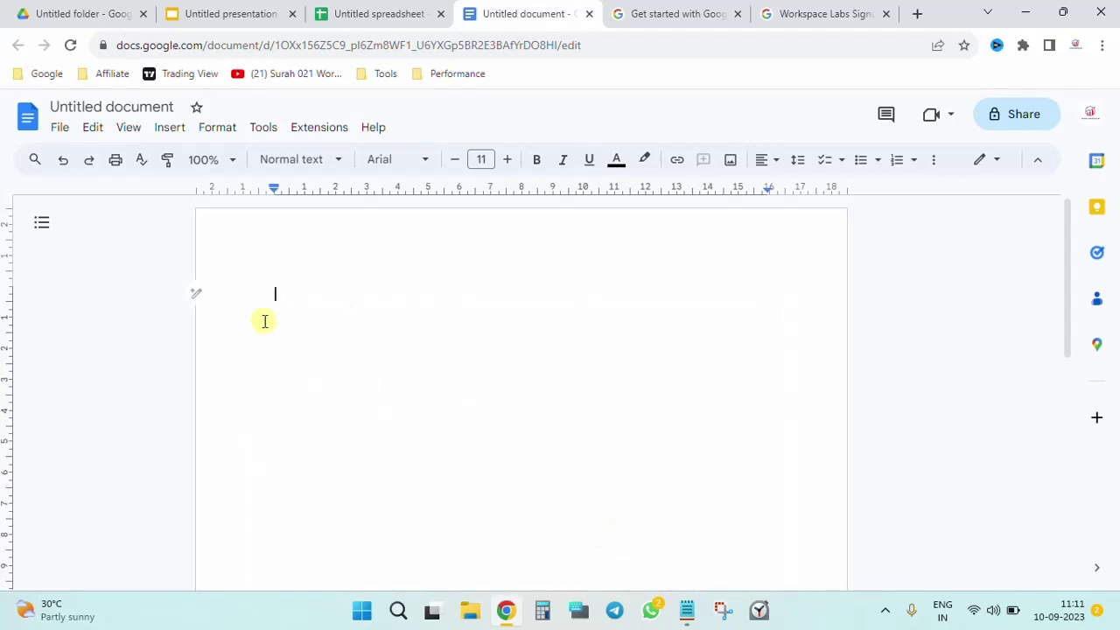
pyautogui.click(198, 299)
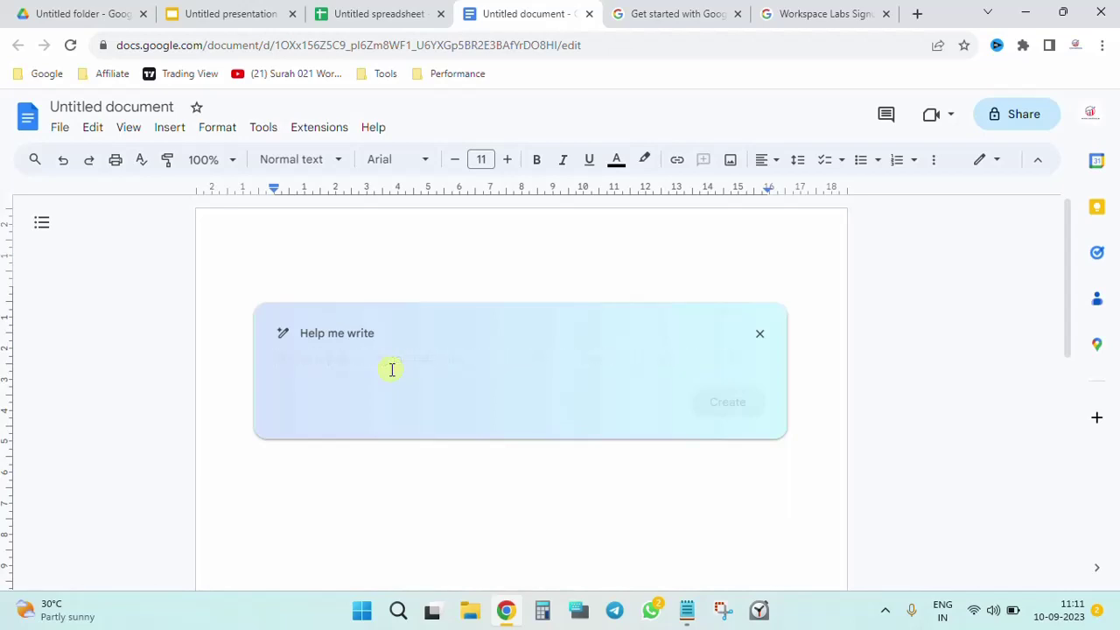
# Switch to the spreadsheet and insert the previewed Switzerland family trip budget as a table
pyautogui.click(403, 18)
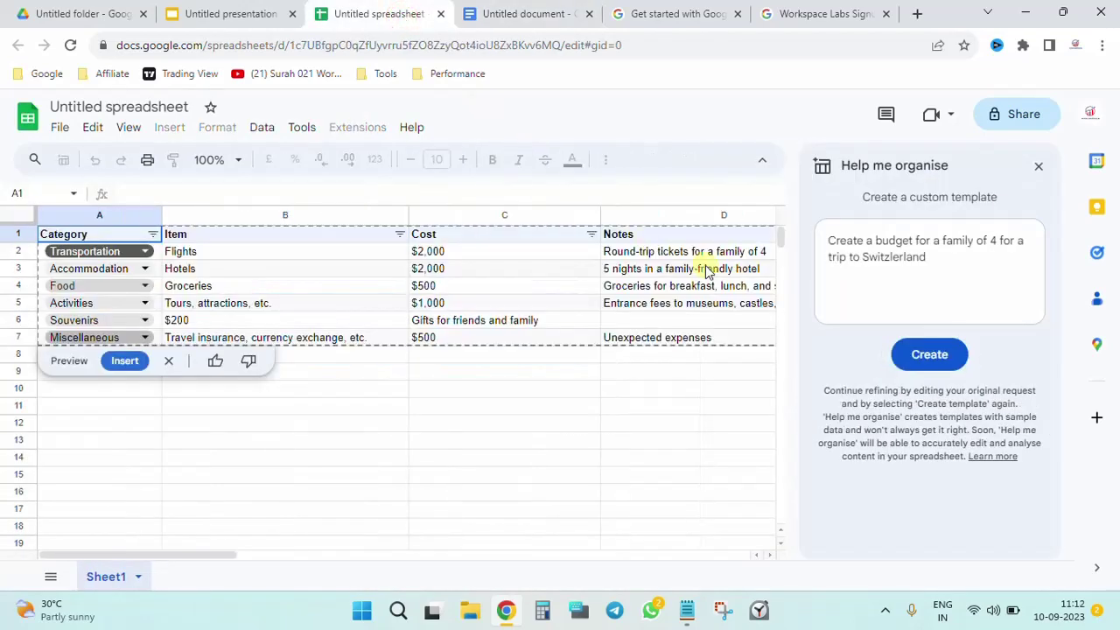
pyautogui.click(577, 401)
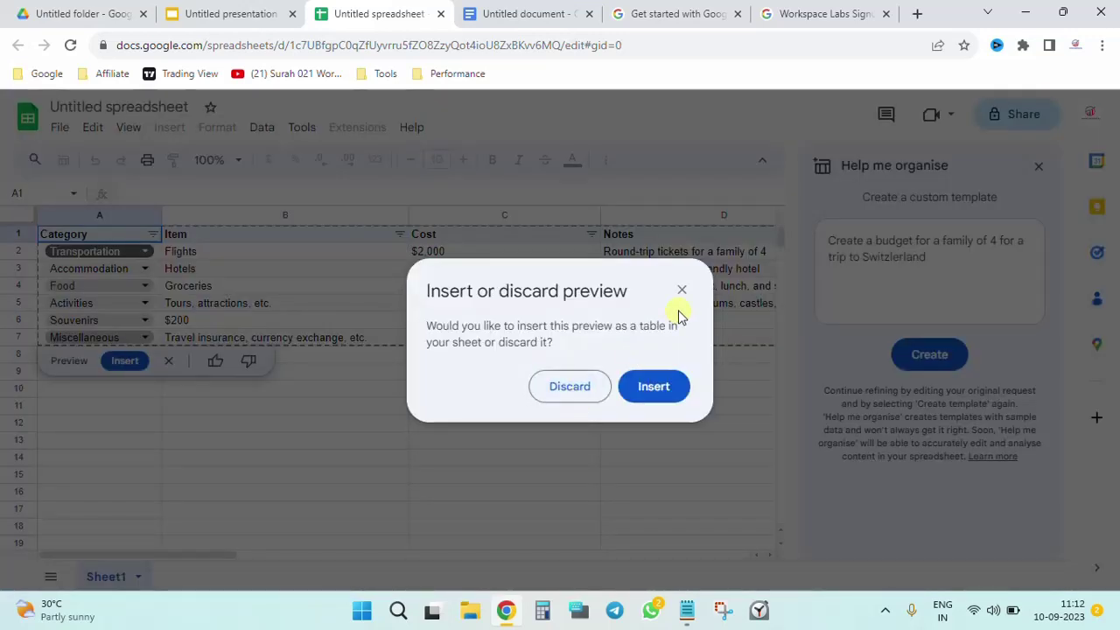
pyautogui.click(681, 290)
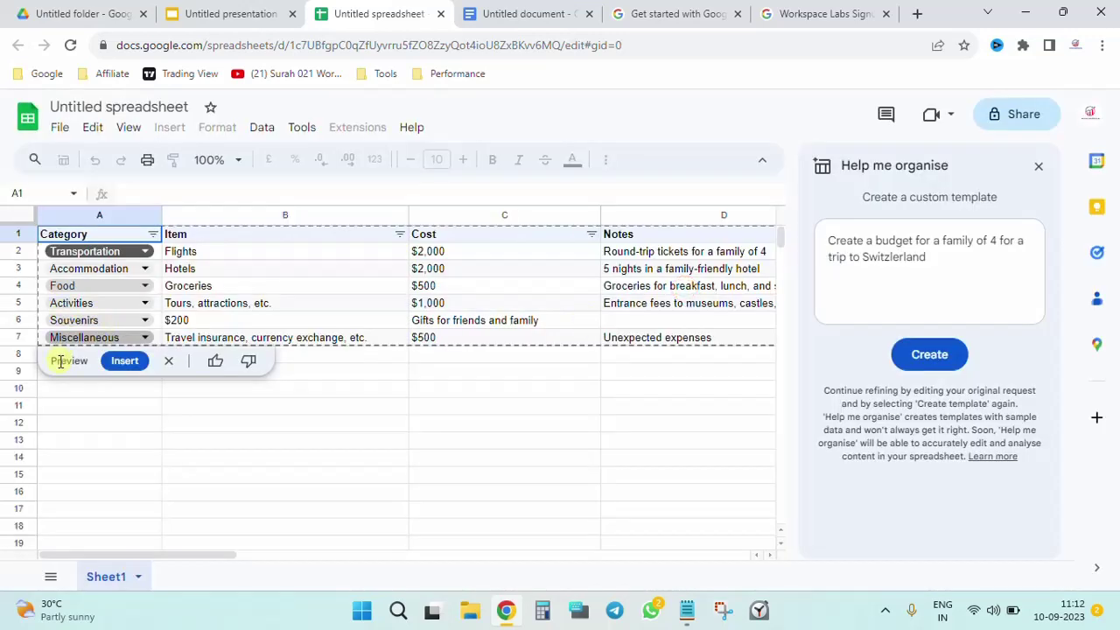
pyautogui.click(123, 362)
pyautogui.click(341, 442)
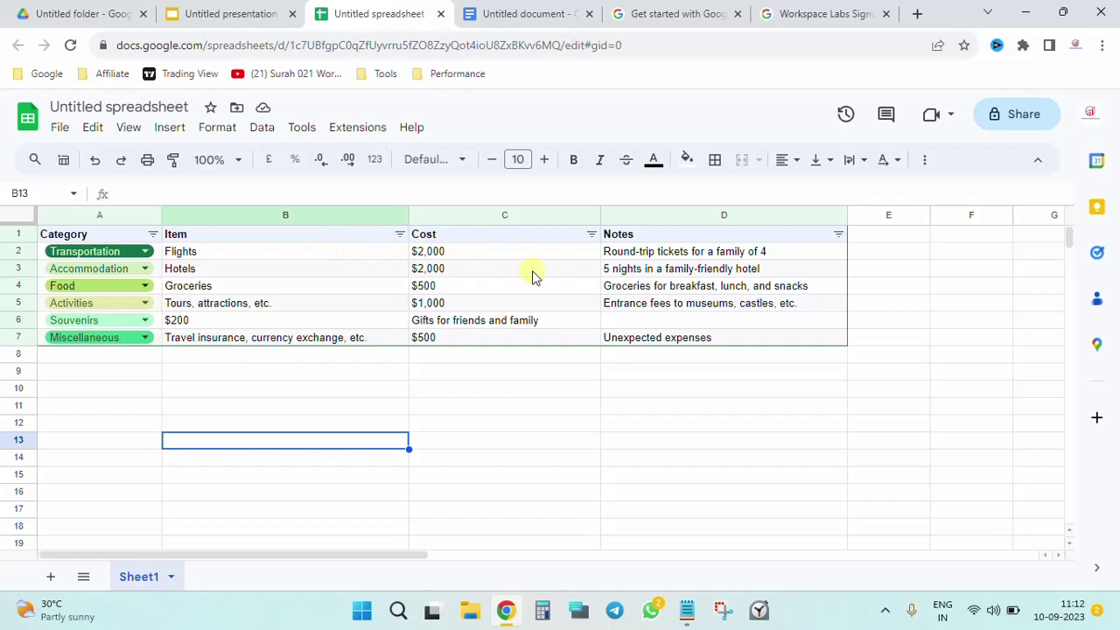
pyautogui.click(516, 385)
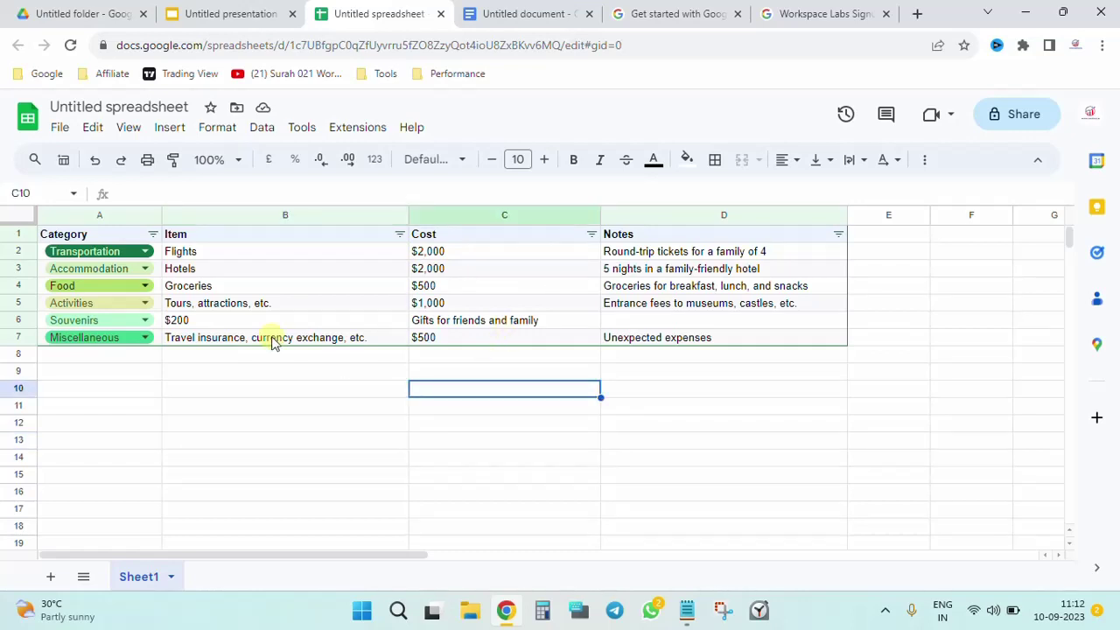
# Inspect the category options and data validation rules of the Miscellaneous drop-down in cell A7, leaving them unedited
pyautogui.click(104, 339)
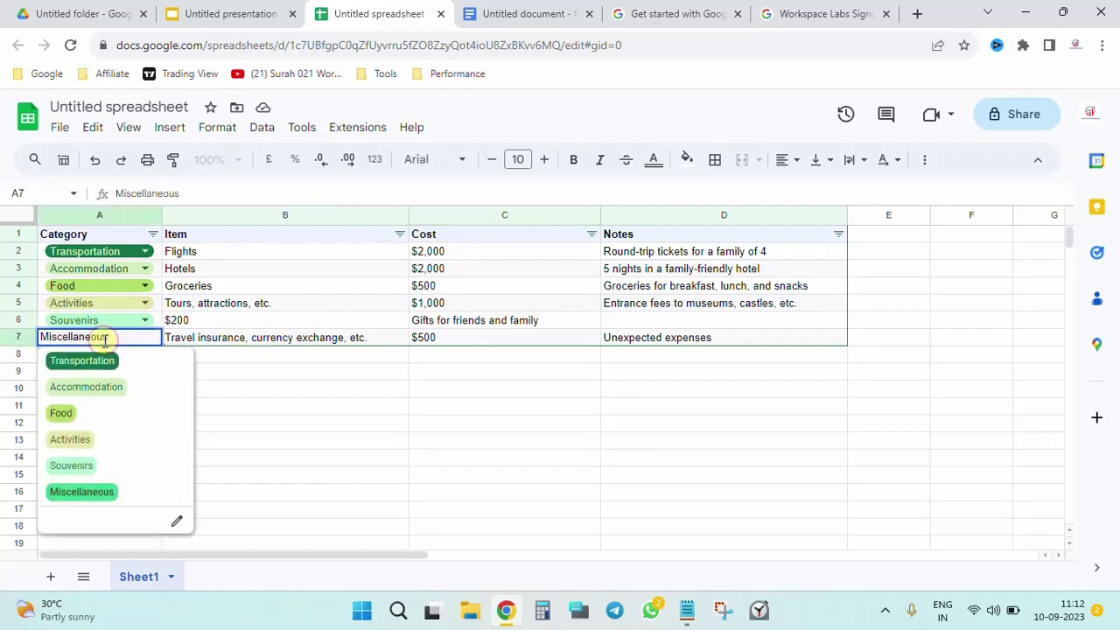
pyautogui.click(250, 494)
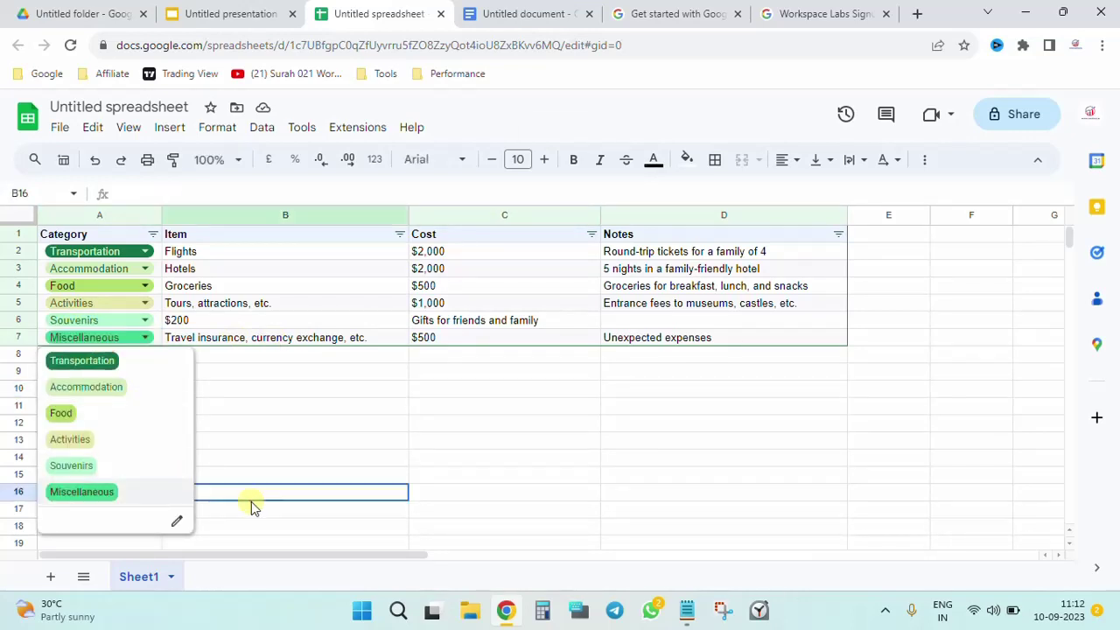
pyautogui.click(145, 339)
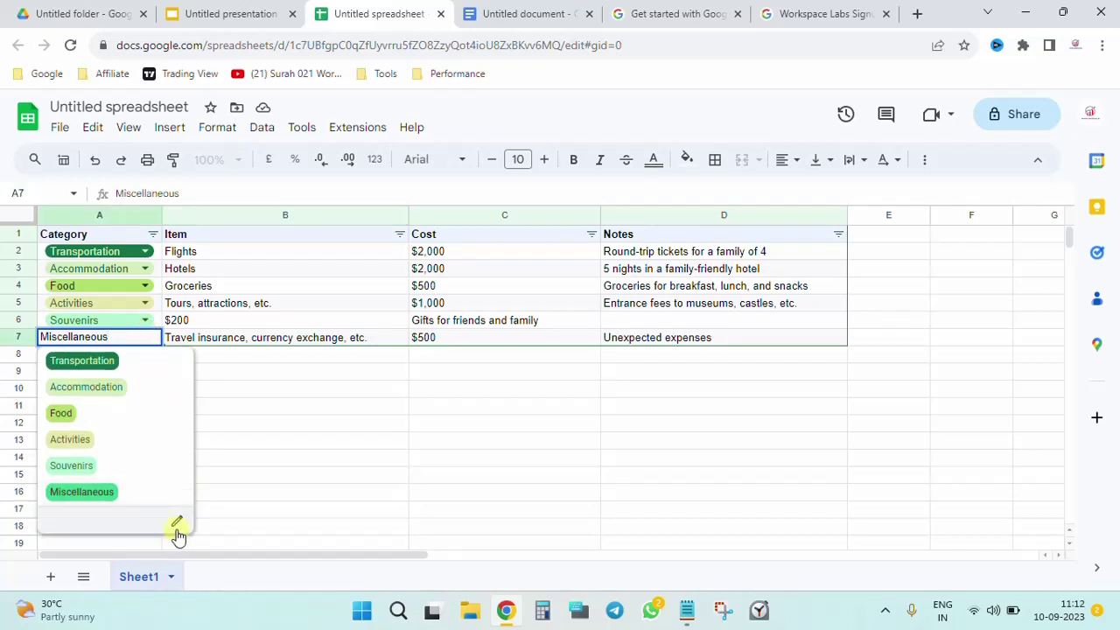
pyautogui.click(176, 527)
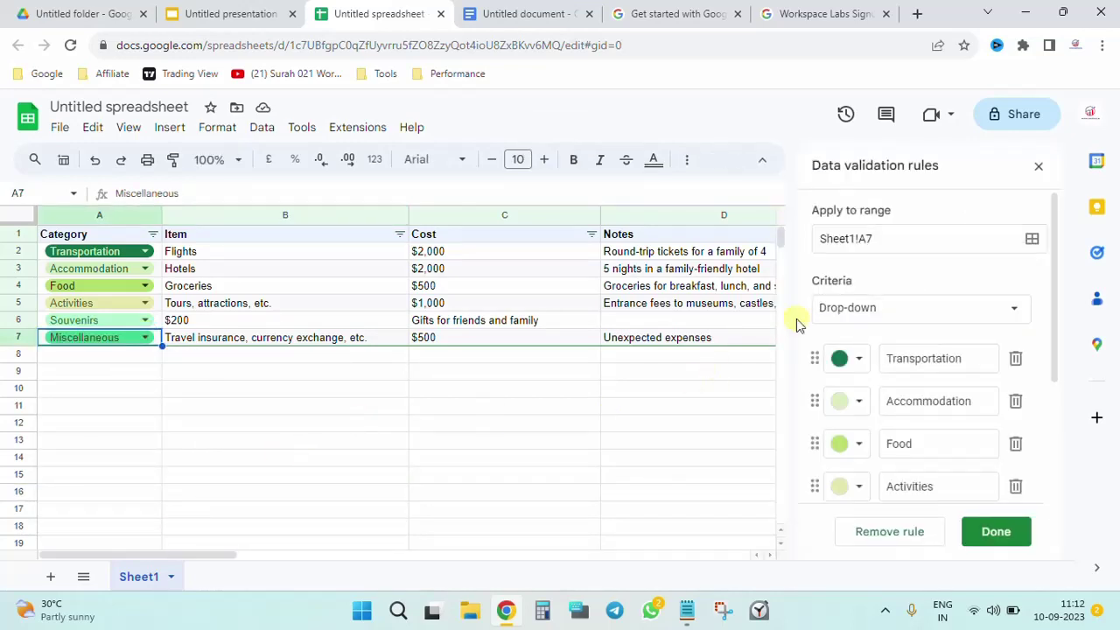
pyautogui.click(1047, 167)
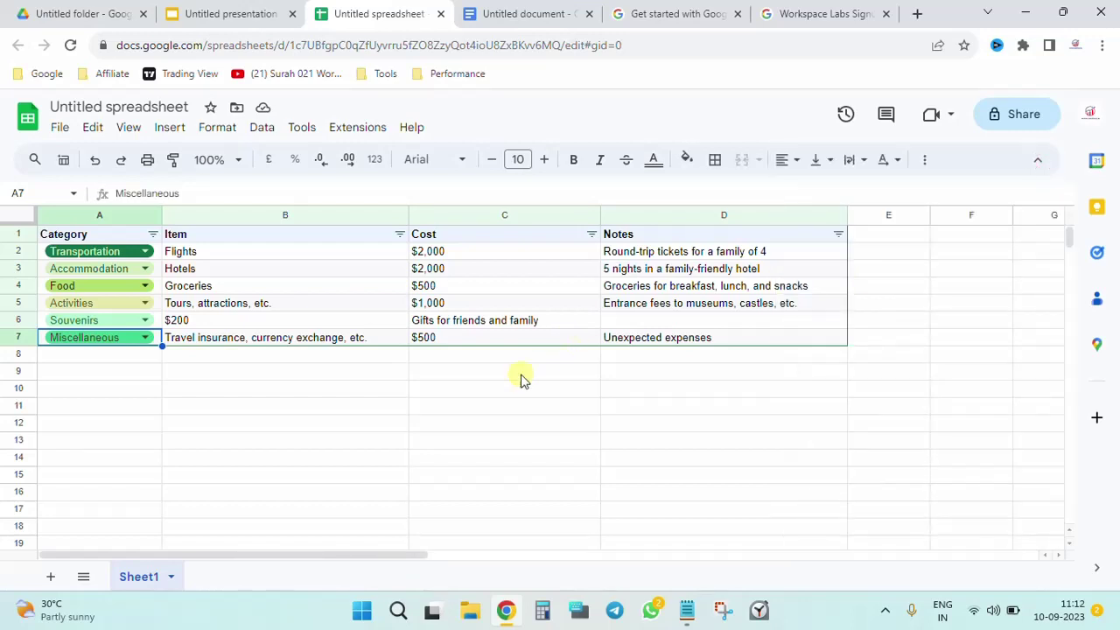
pyautogui.click(488, 389)
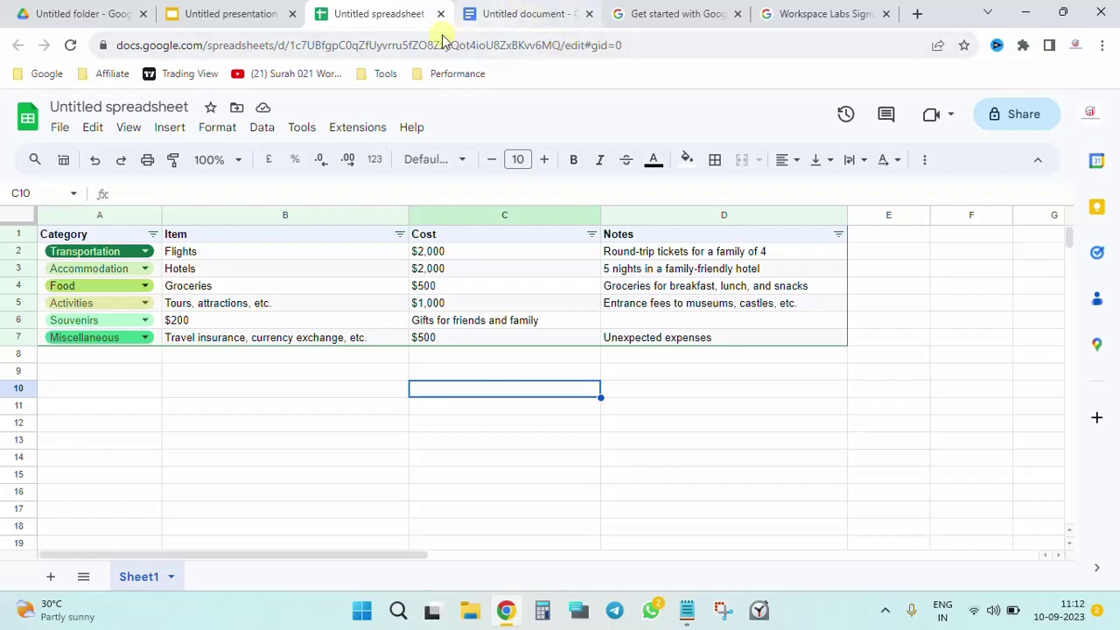
pyautogui.click(385, 15)
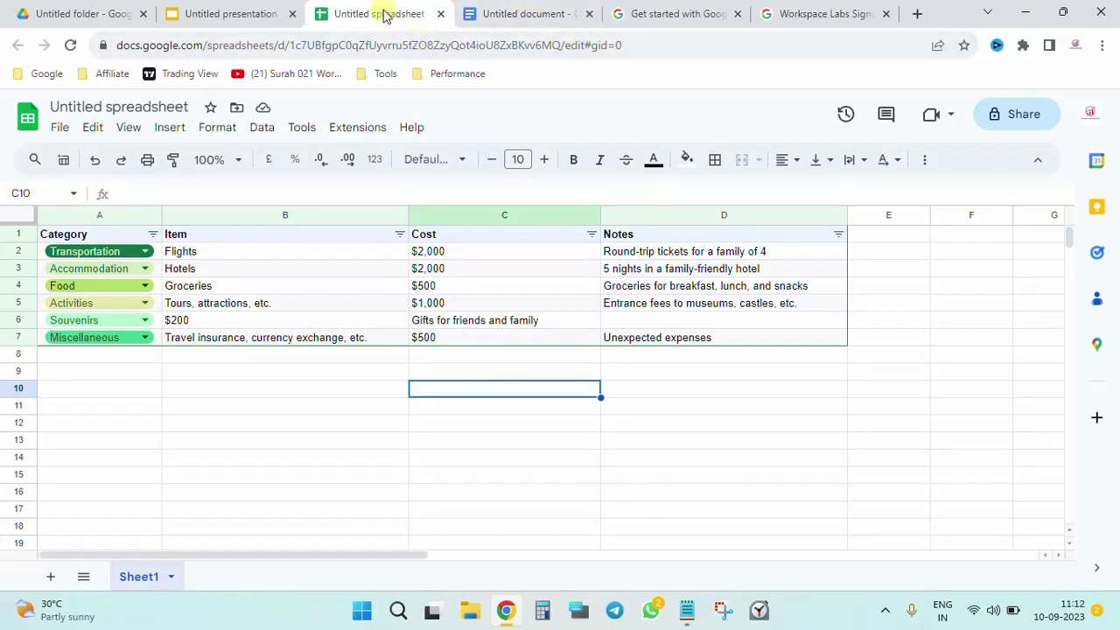
# Switch to the presentation and generate Photography-style images from the prompt "I want a conference room in a corporate office"
pyautogui.click(200, 7)
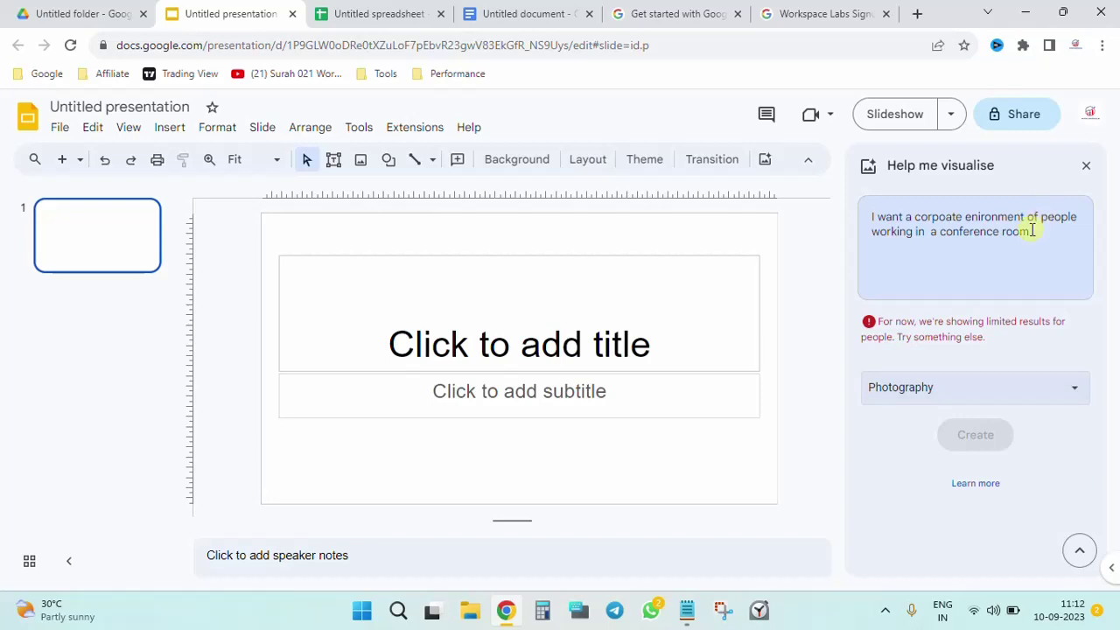
pyautogui.click(1036, 398)
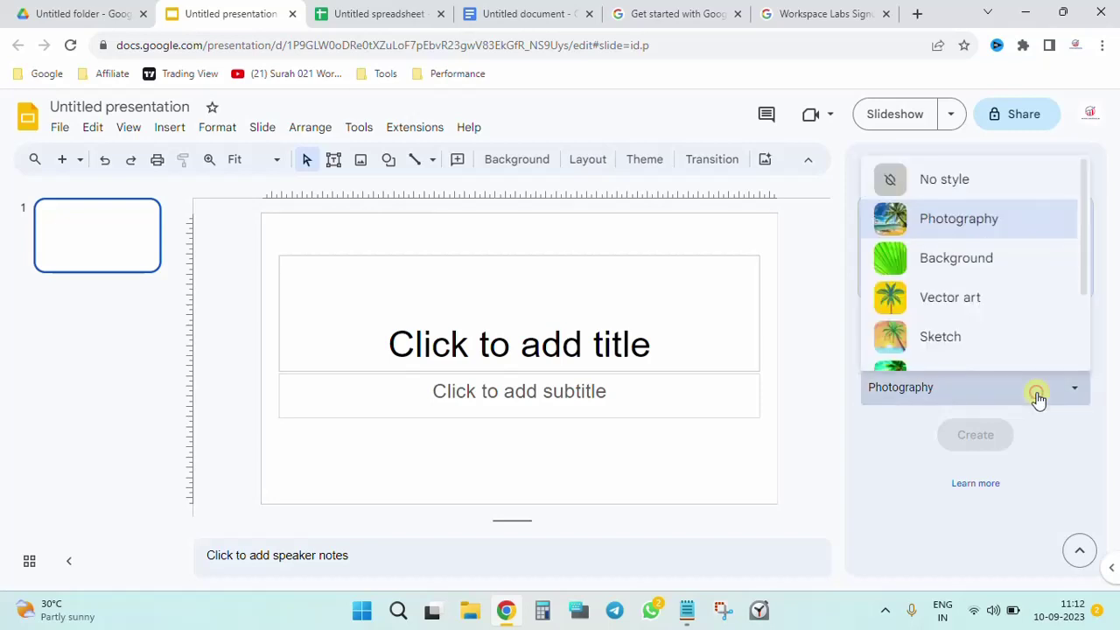
pyautogui.click(987, 219)
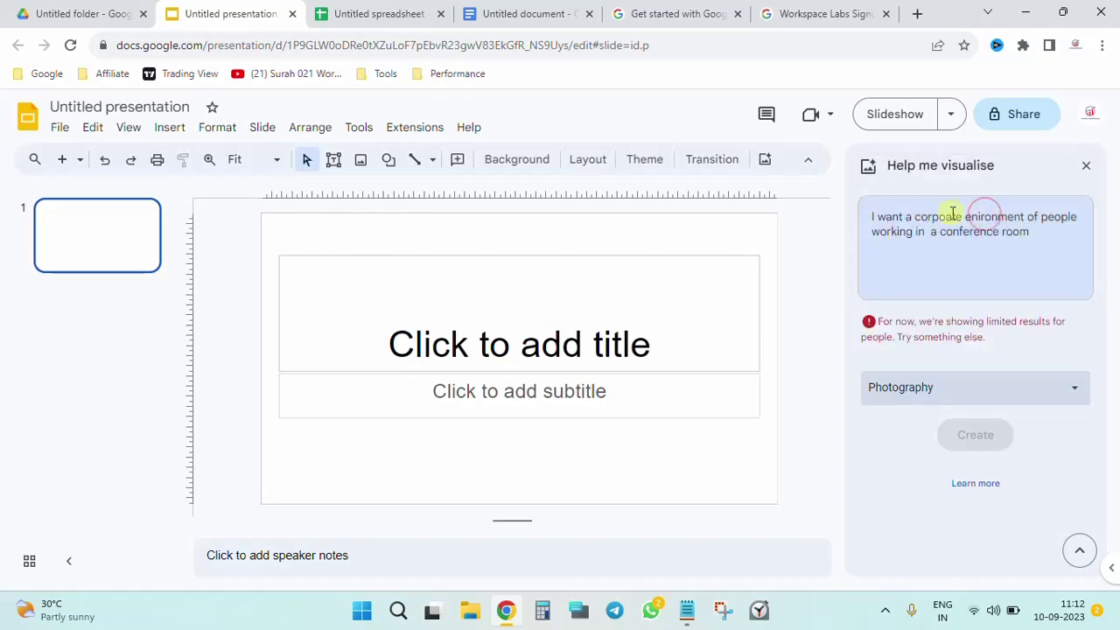
pyautogui.click(964, 249)
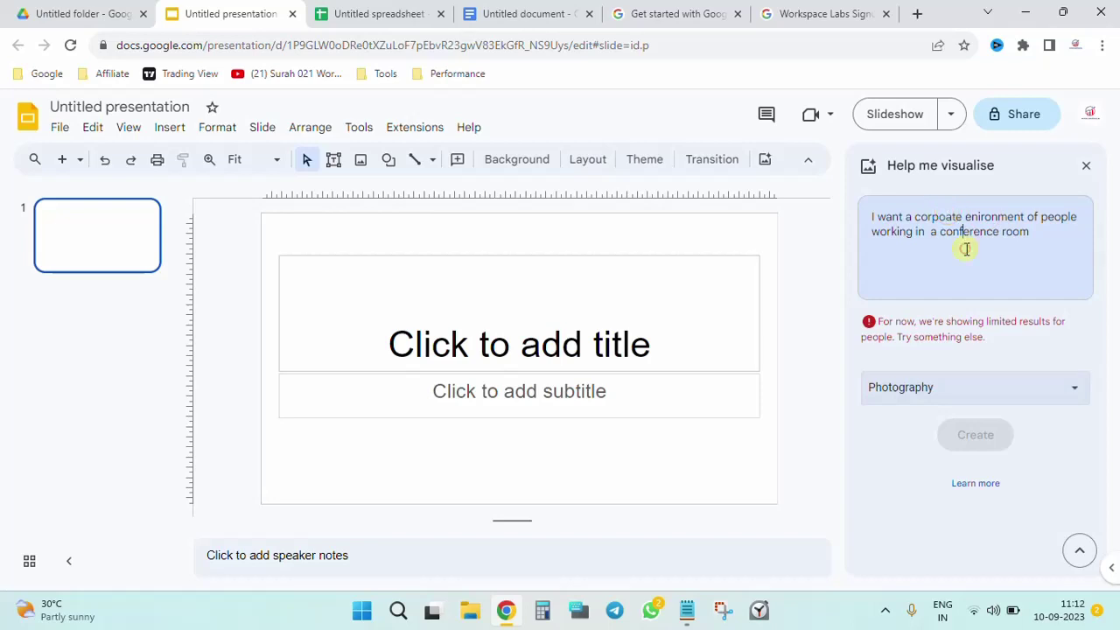
pyautogui.tripleClick(966, 249)
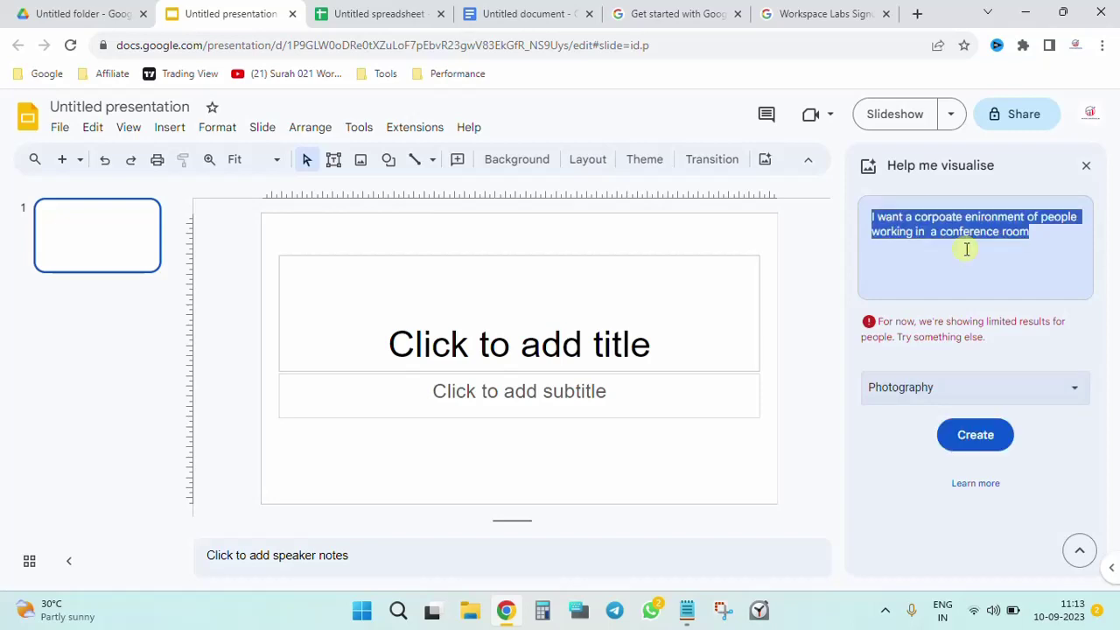
pyautogui.write('I want a conference room in a corporate office')
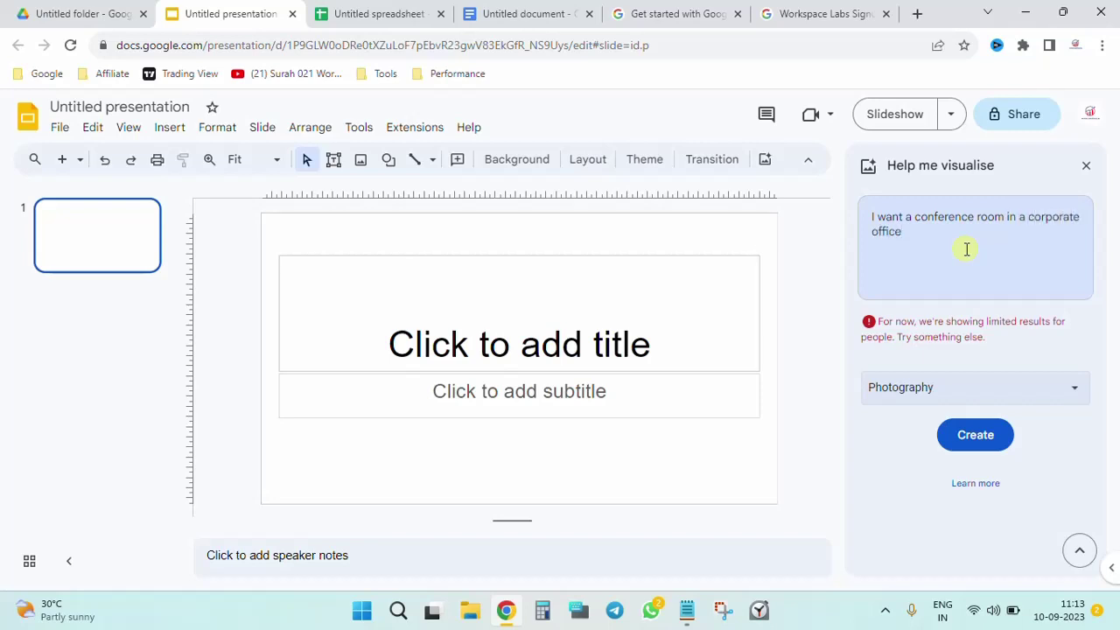
pyautogui.click(994, 433)
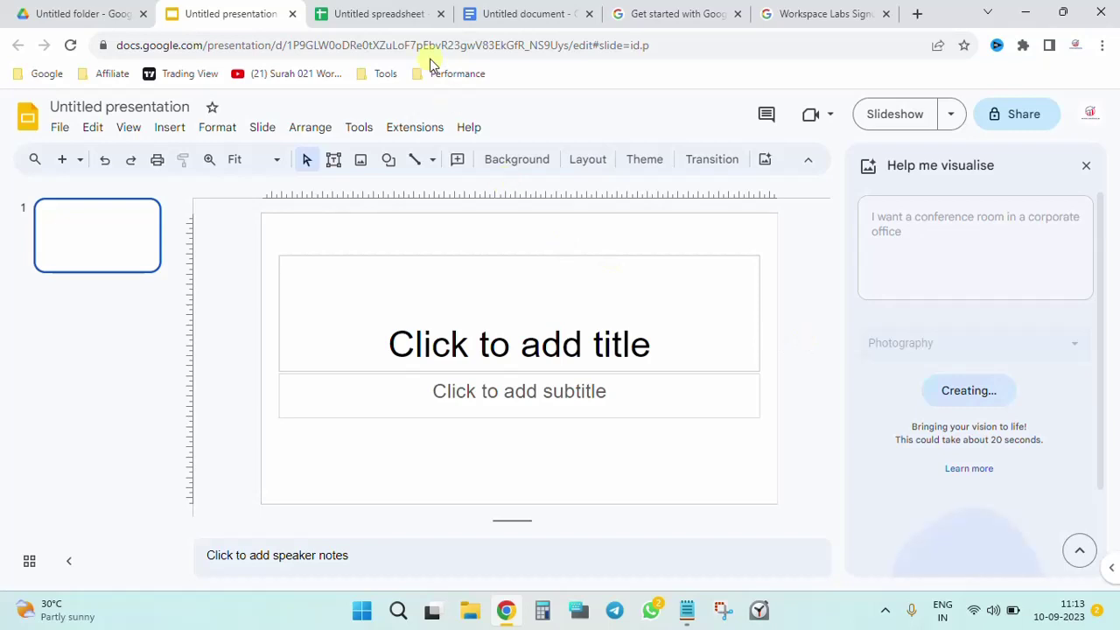
# Return to the budget spreadsheet and open a new Help me organise prompt
pyautogui.click(514, 10)
pyautogui.click(362, 10)
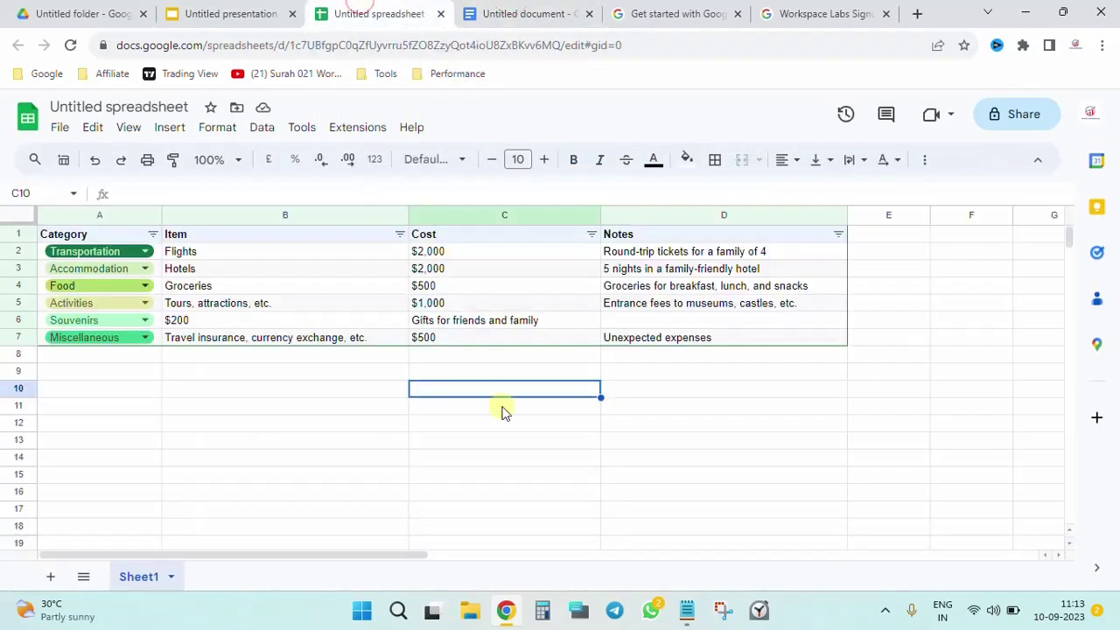
pyautogui.click(253, 391)
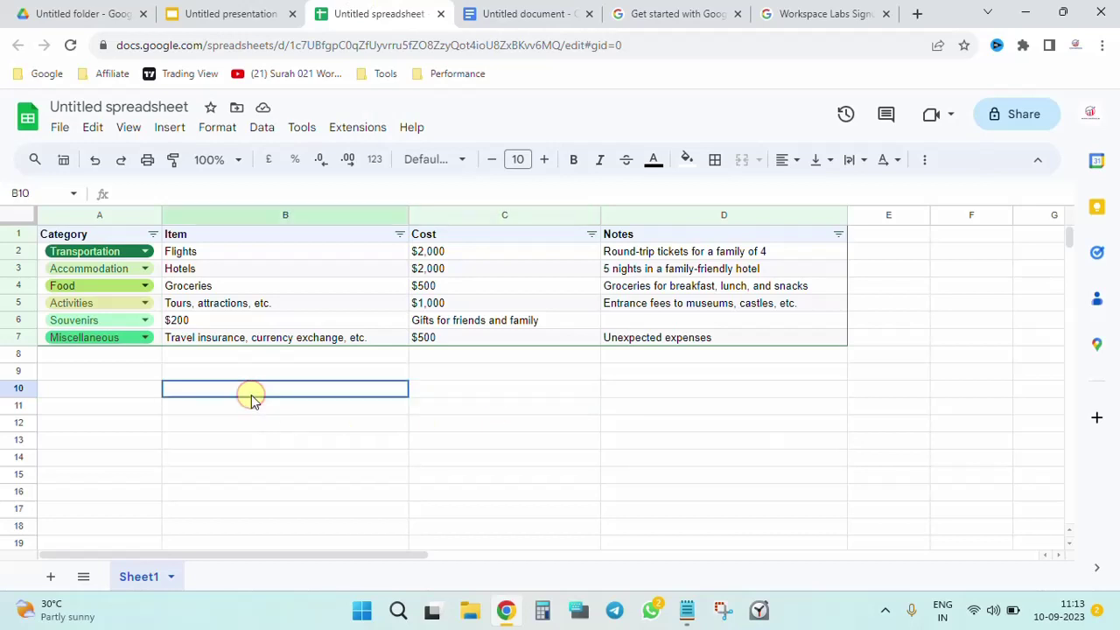
pyautogui.click(61, 160)
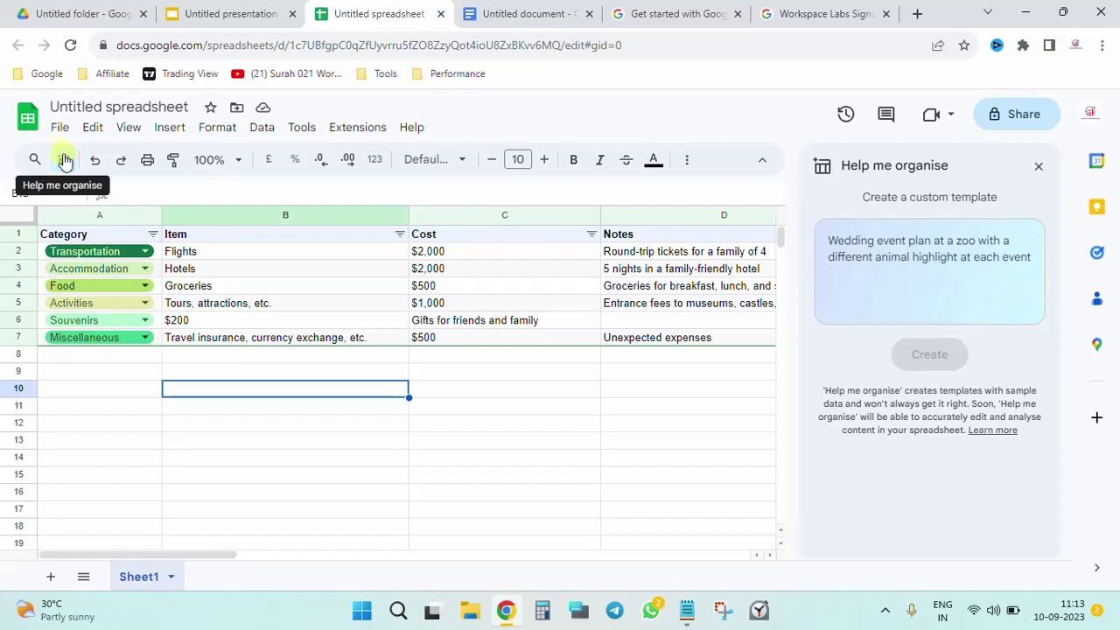
# Switch back to the presentation and insert several of the generated conference room images on the title slide
pyautogui.click(223, 13)
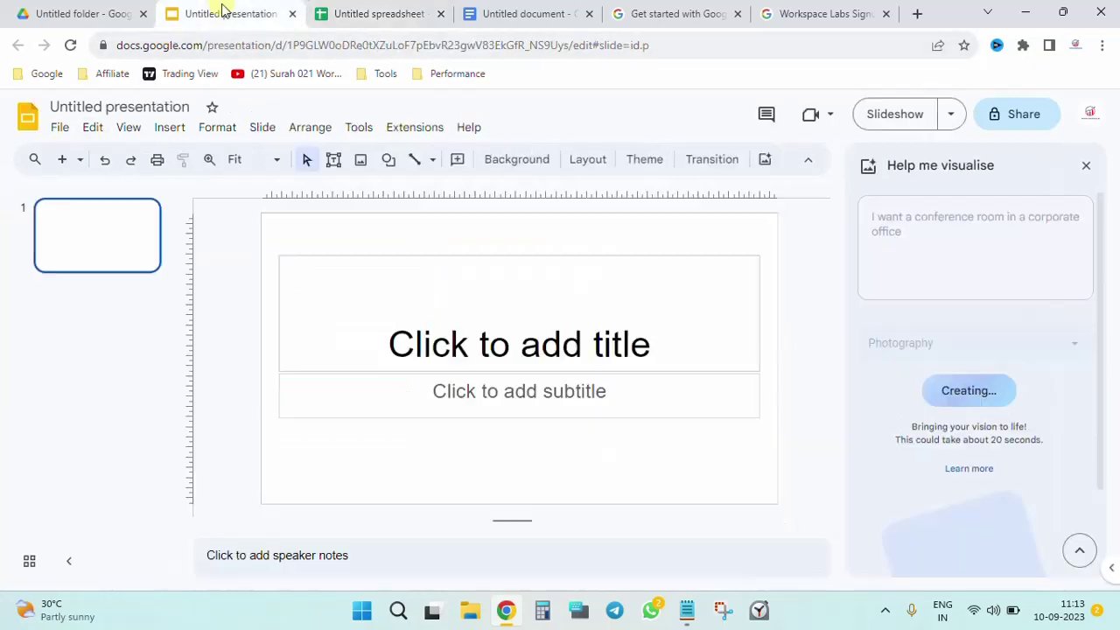
pyautogui.scroll(-3, 916, 404)
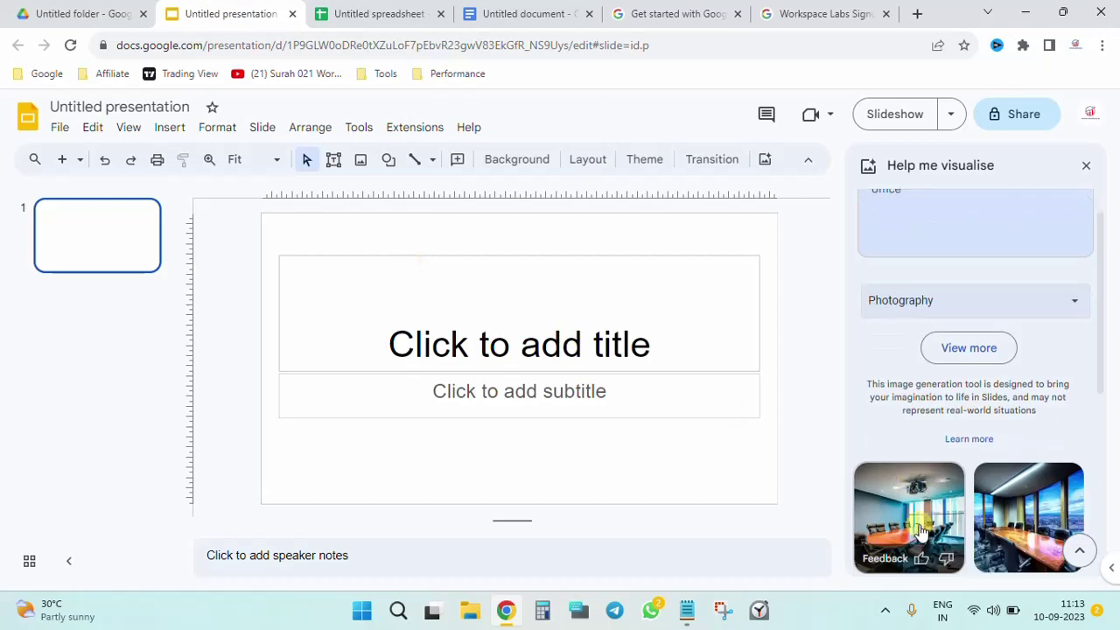
pyautogui.click(910, 349)
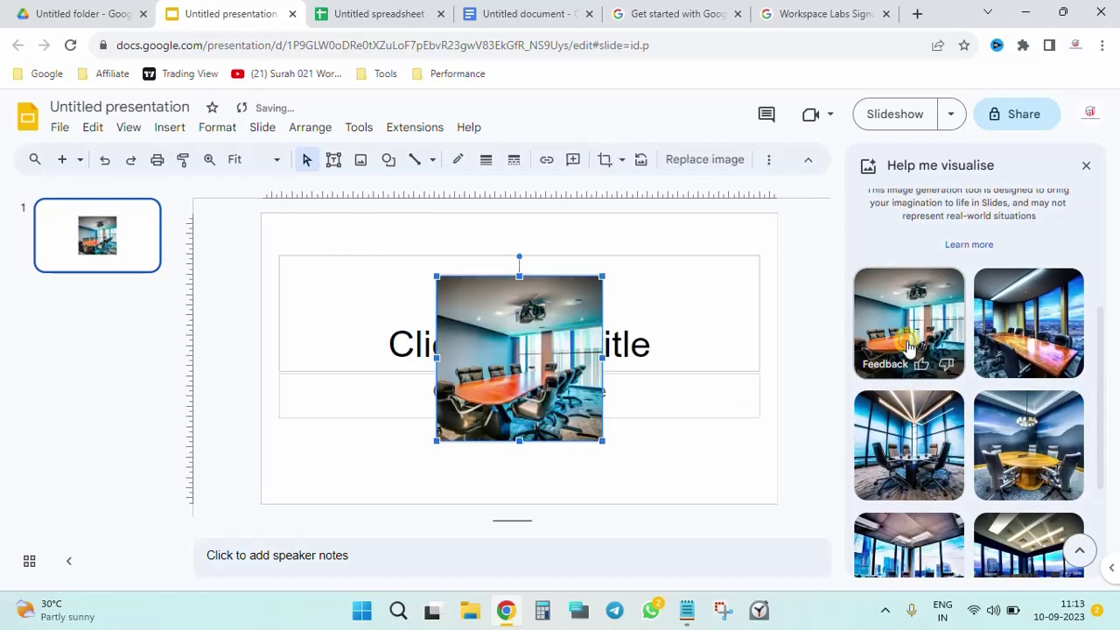
pyautogui.click(1065, 340)
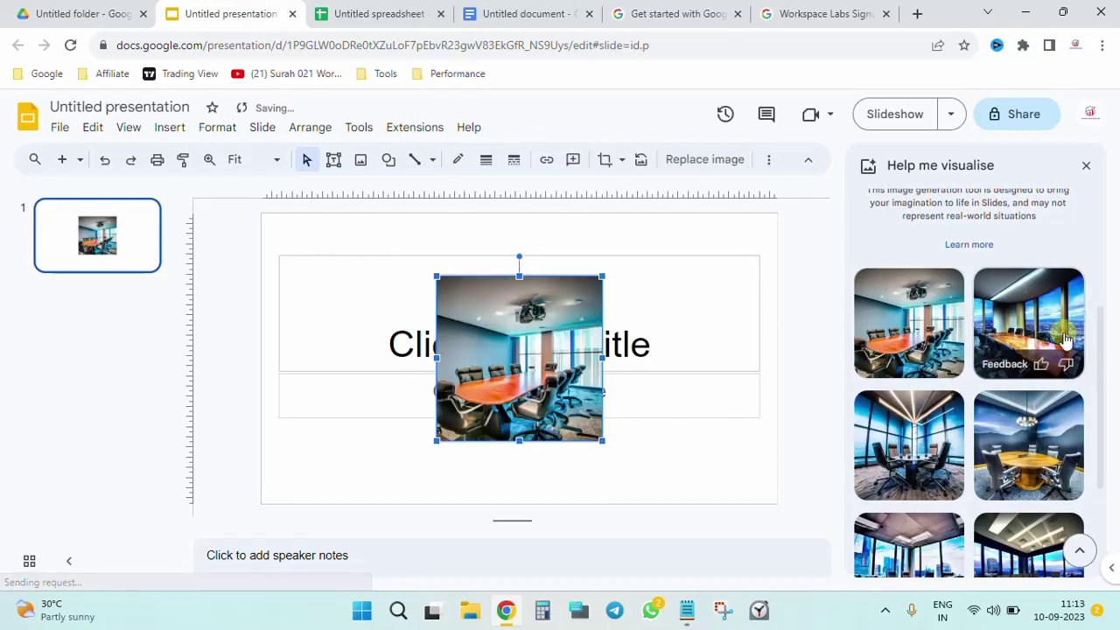
pyautogui.scroll(-2, 886, 432)
pyautogui.click(909, 398)
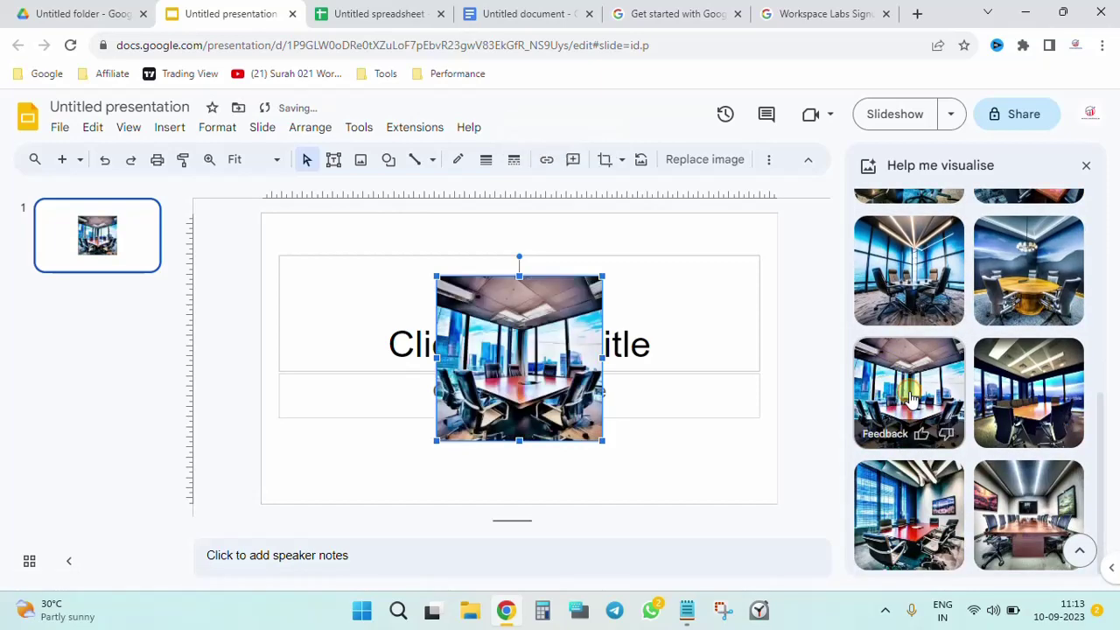
pyautogui.click(1025, 395)
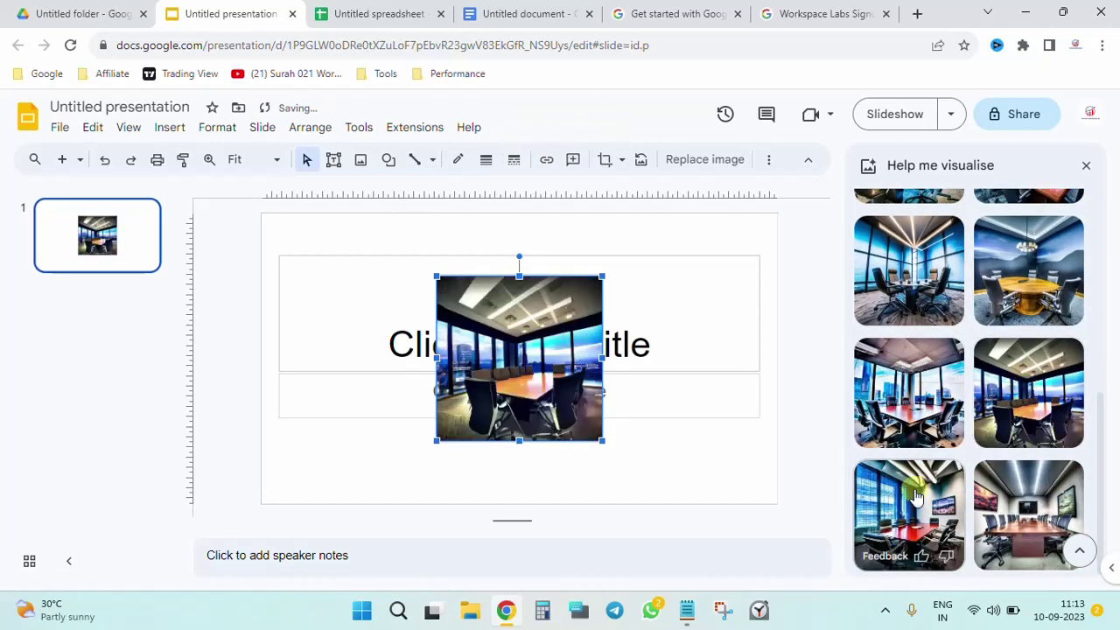
pyautogui.click(914, 488)
pyautogui.click(1047, 501)
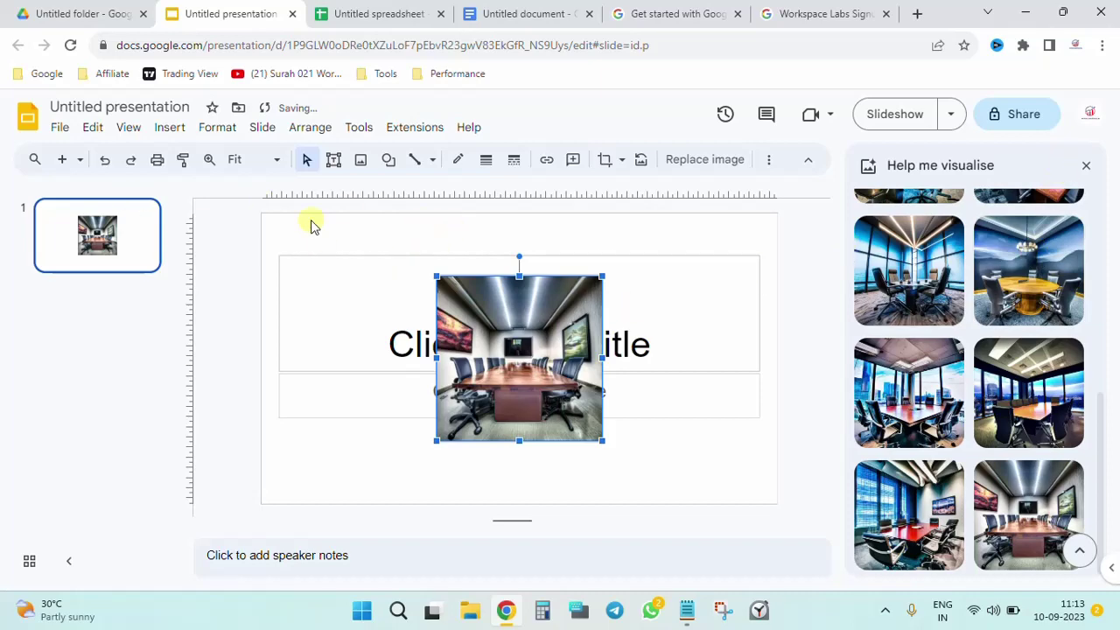
# Return to the Drive folder and look through the file types that can be created, including the additional Google apps
pyautogui.click(79, 11)
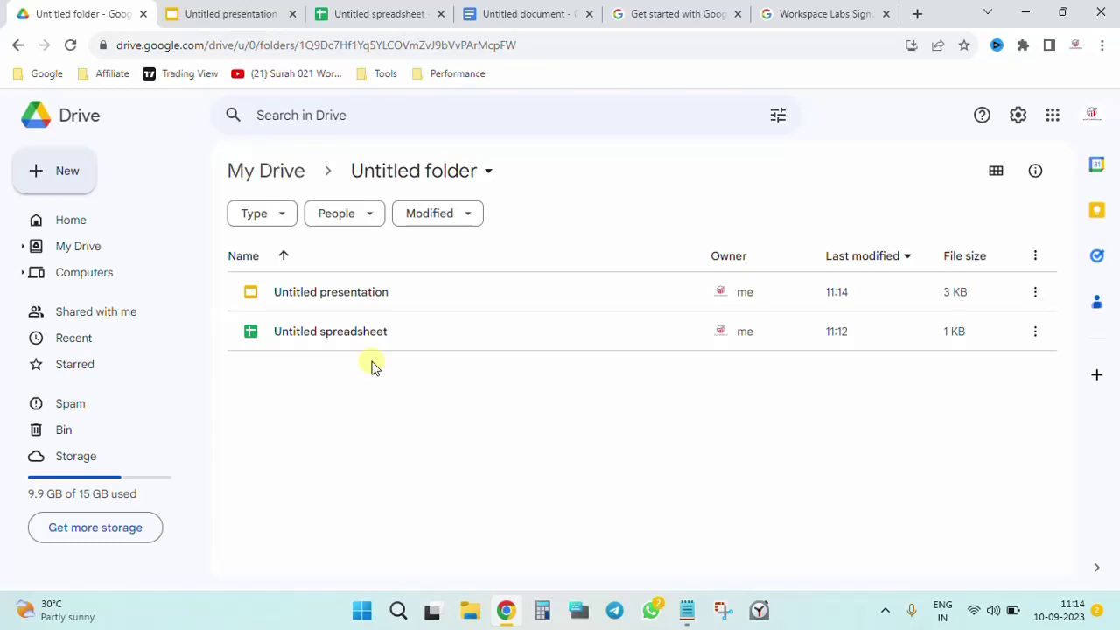
pyautogui.click(67, 183)
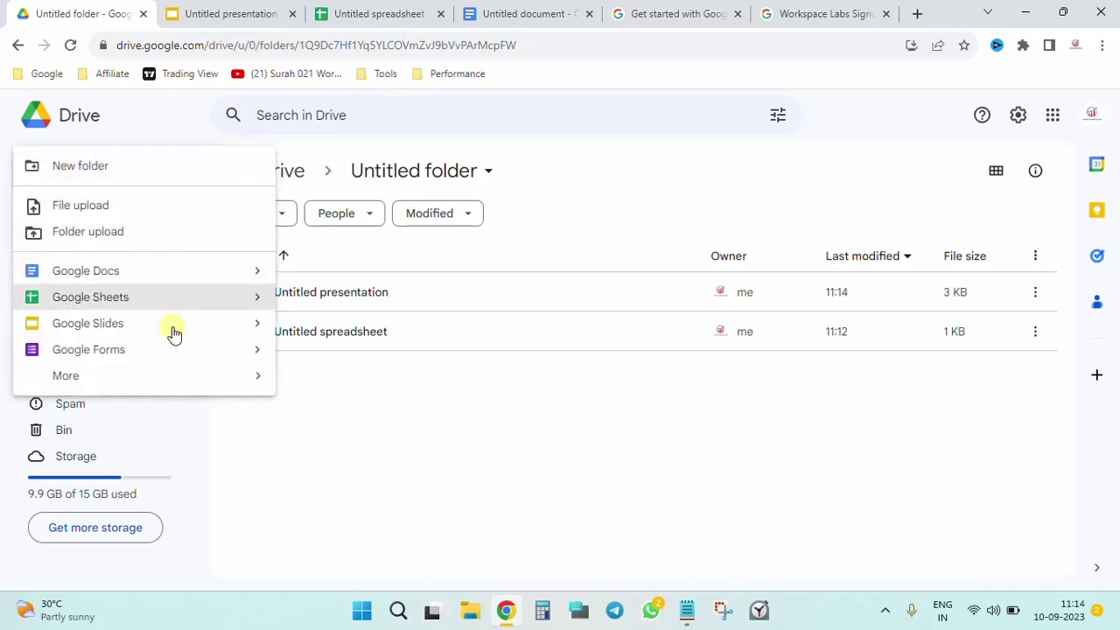
pyautogui.moveTo(210, 371)
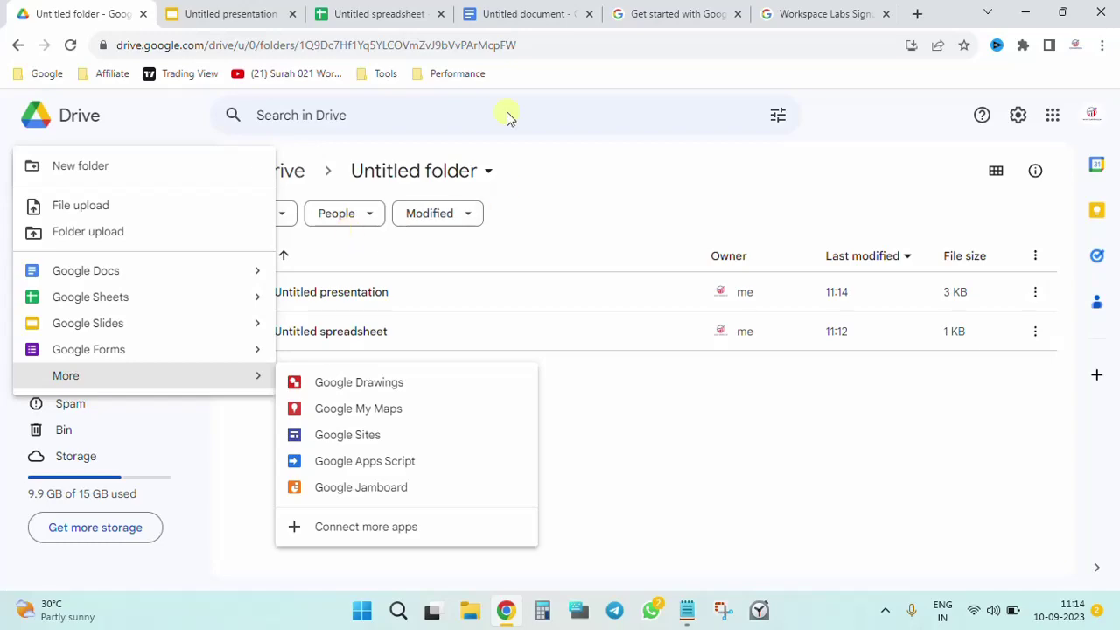
# Open the Workspace Labs help article and find and highlight the "Before you use Workspace Labs" heading
pyautogui.click(540, 18)
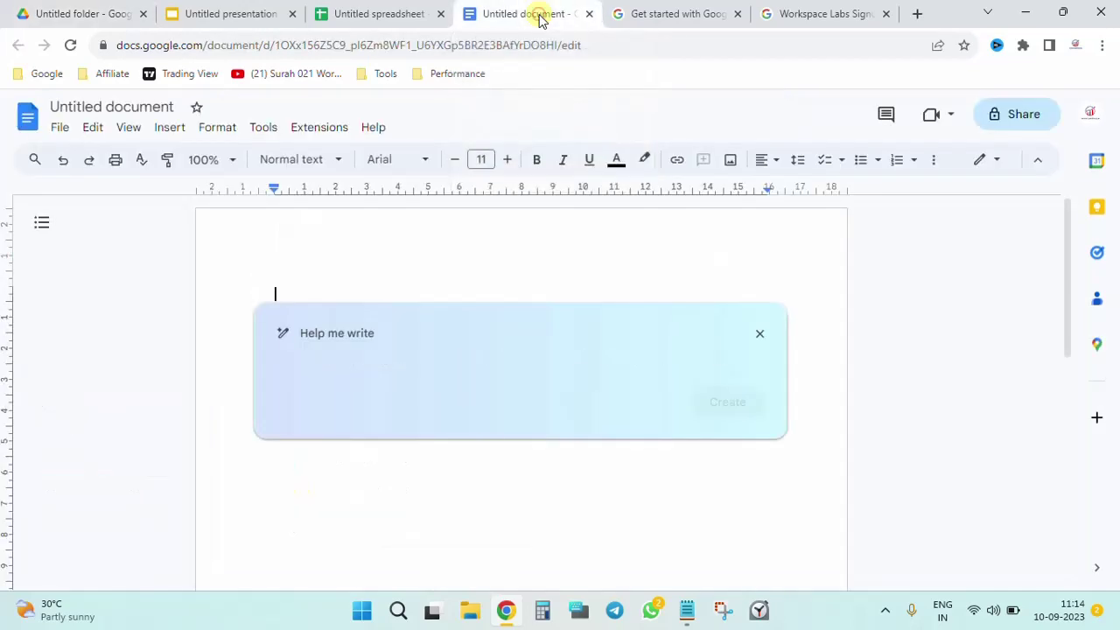
pyautogui.click(670, 14)
pyautogui.scroll(7, 498, 347)
pyautogui.scroll(-1, 496, 348)
pyautogui.scroll(-1, 496, 348)
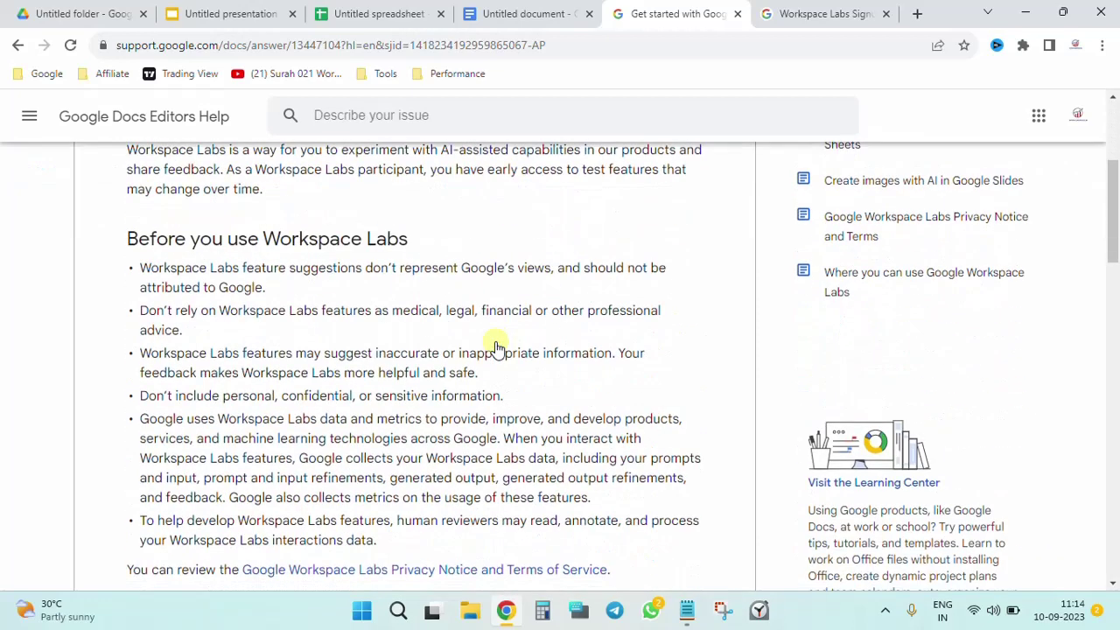
pyautogui.tripleClick(345, 236)
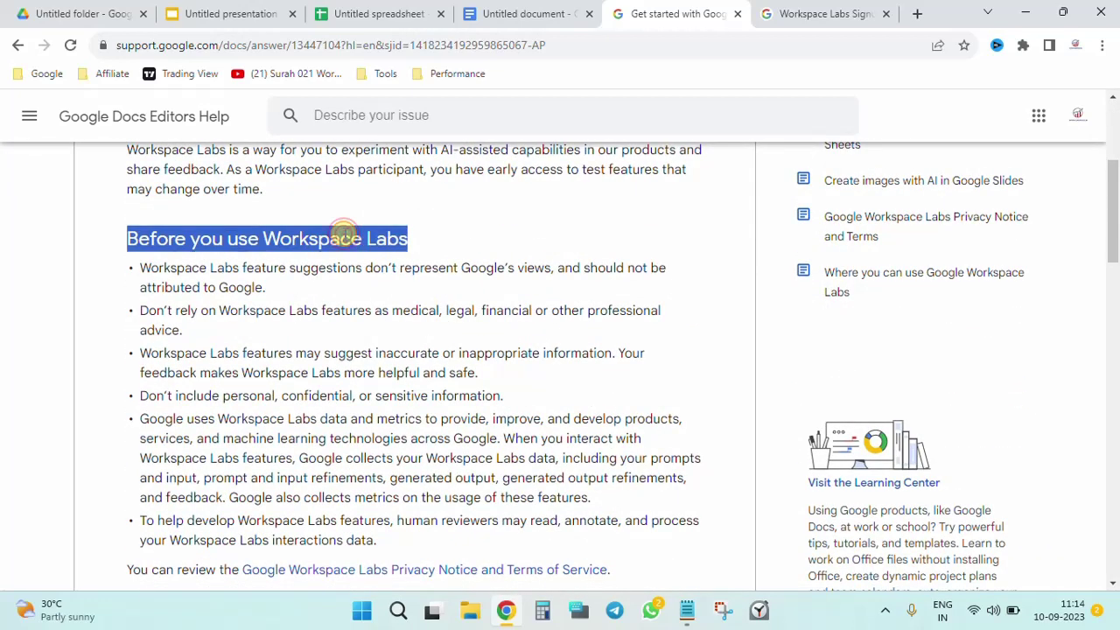
pyautogui.scroll(-2, 467, 297)
pyautogui.scroll(1, 472, 300)
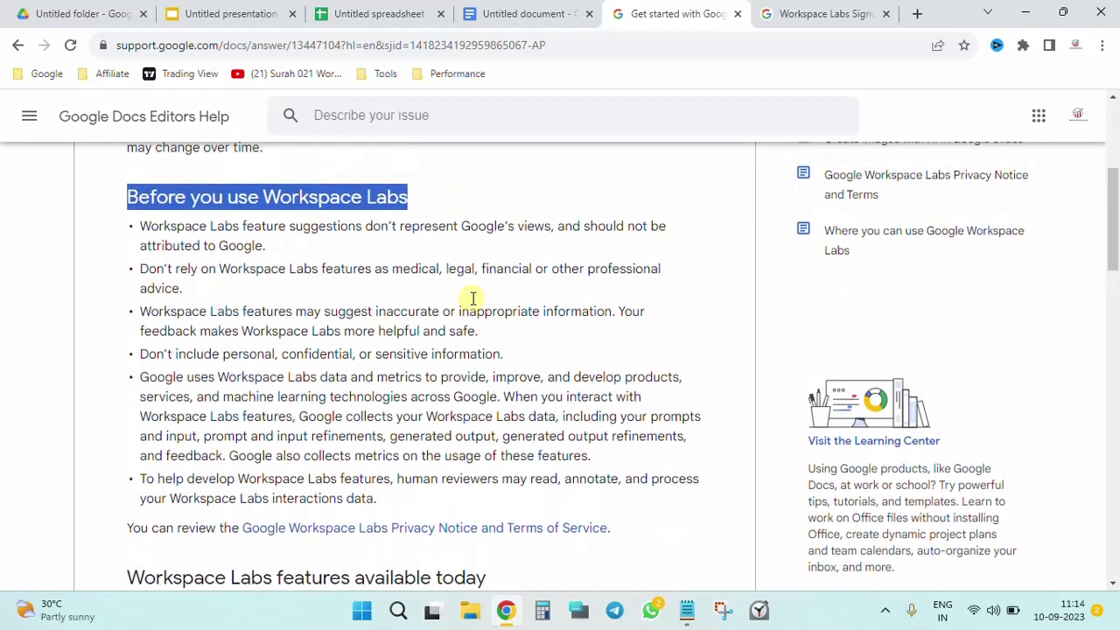
pyautogui.click(472, 300)
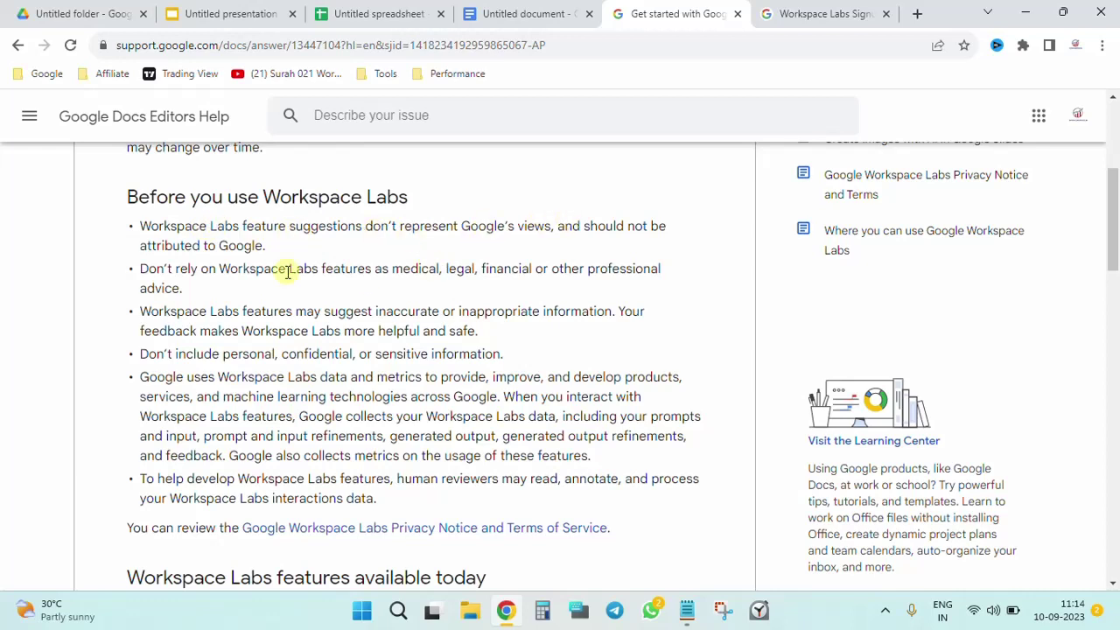
# Highlight in turn the precautions about professional advice, inaccurate or inappropriate information, and personal, confidential or sensitive information
pyautogui.tripleClick(242, 268)
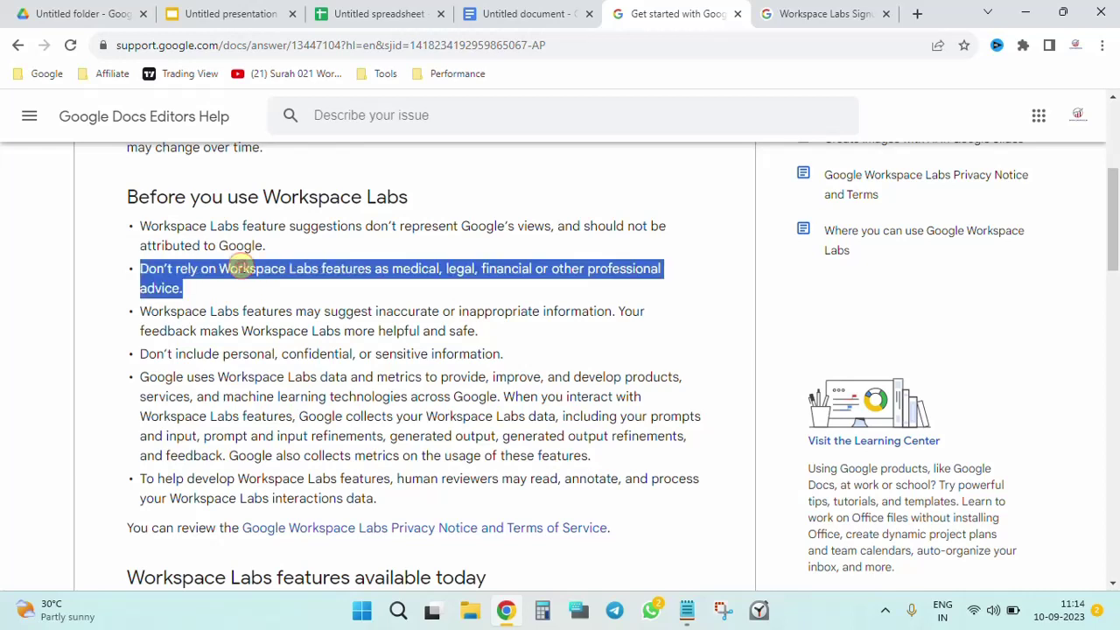
pyautogui.click(440, 269)
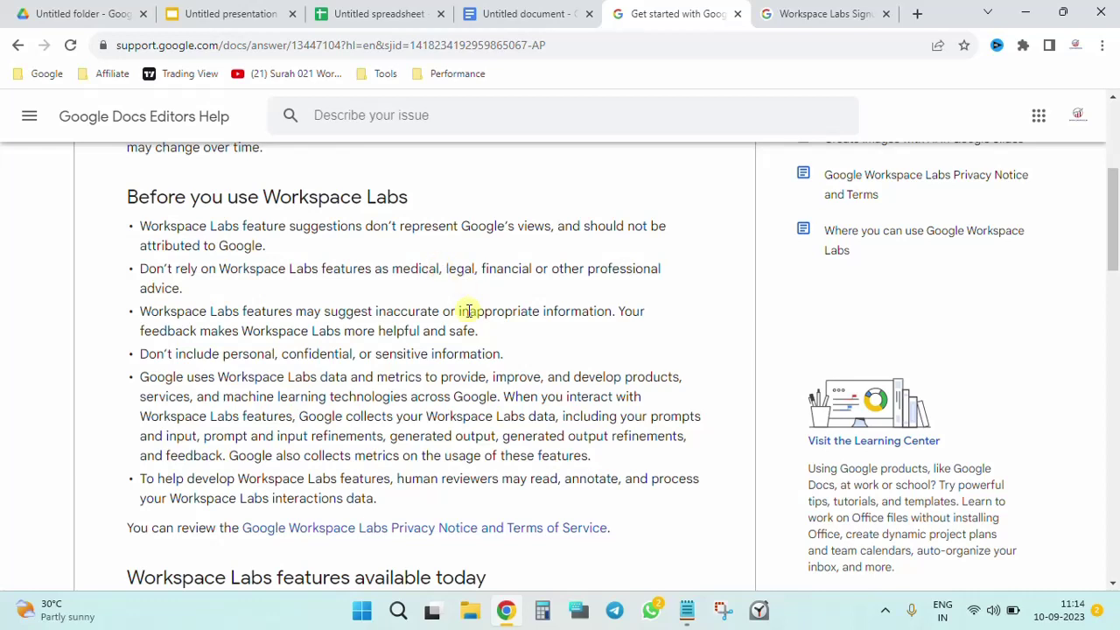
pyautogui.tripleClick(402, 310)
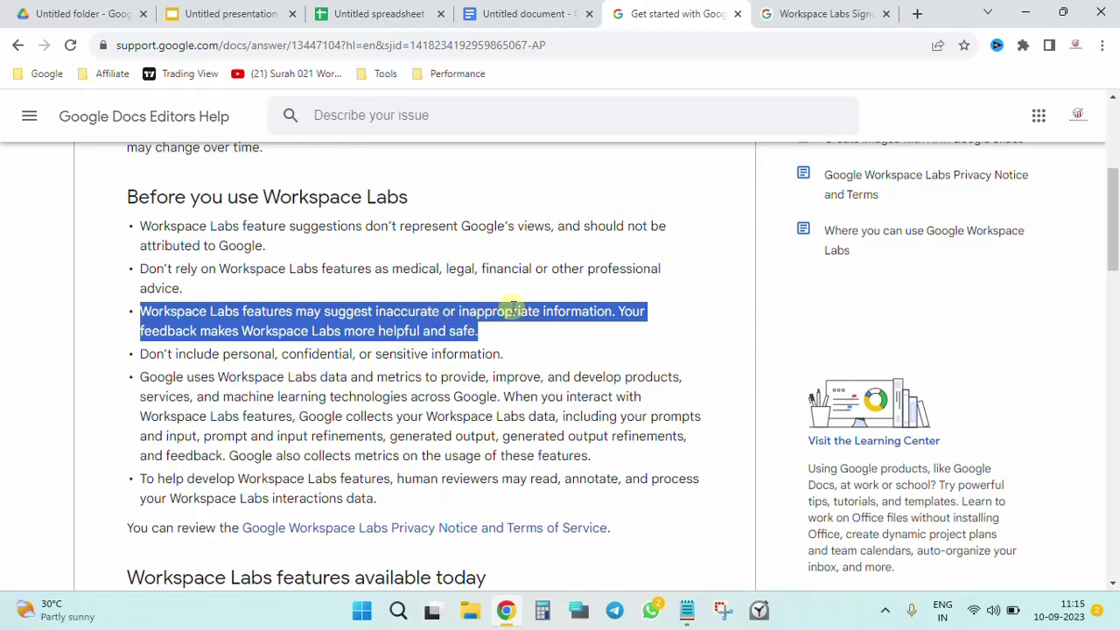
pyautogui.scroll(-1, 570, 308)
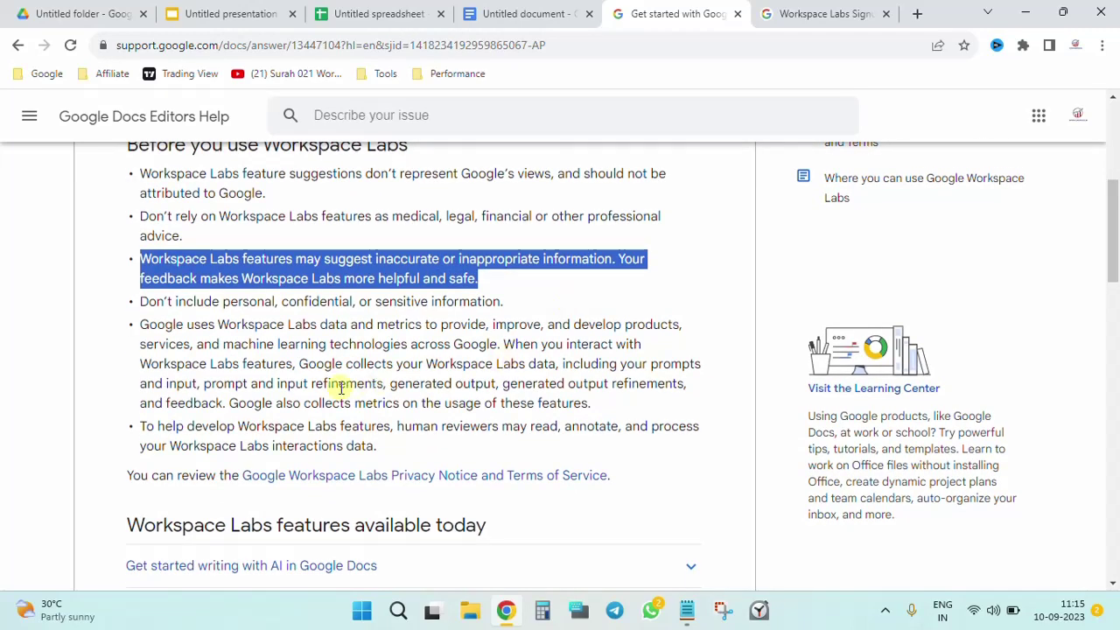
pyautogui.tripleClick(321, 298)
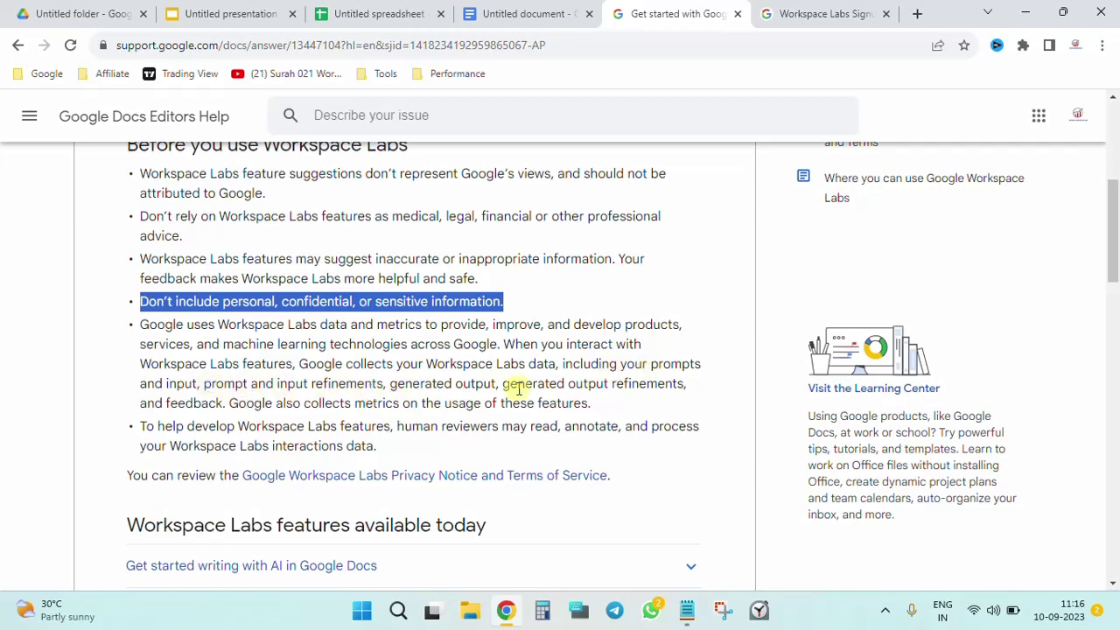
# Highlight the note about human reviewers processing Workspace Labs interactions data and reread the list of precautions
pyautogui.scroll(-2, 518, 389)
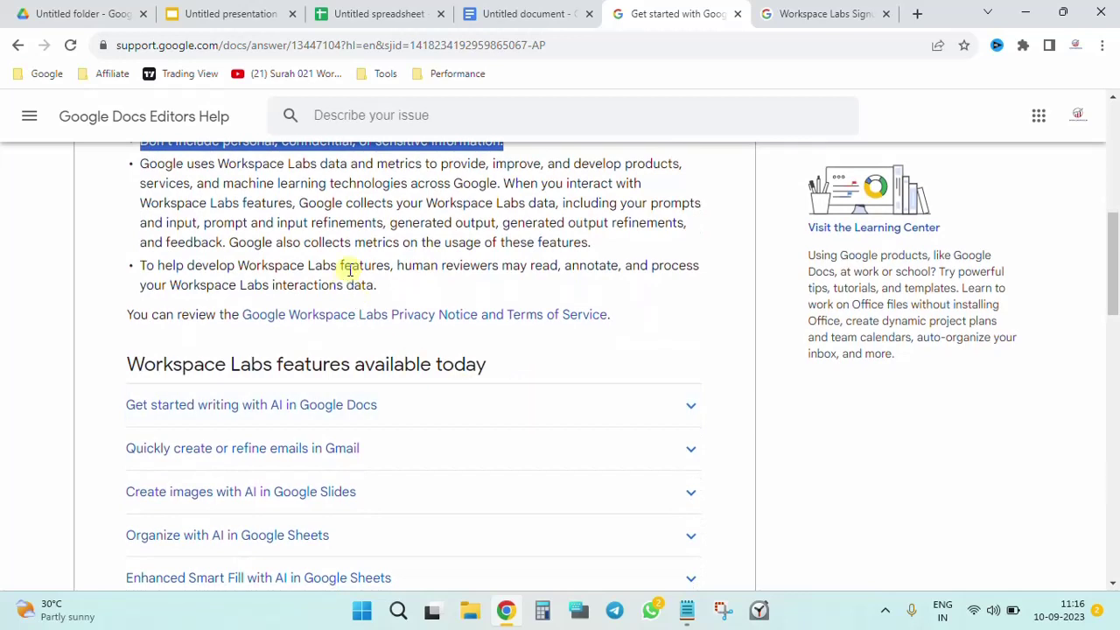
pyautogui.tripleClick(350, 270)
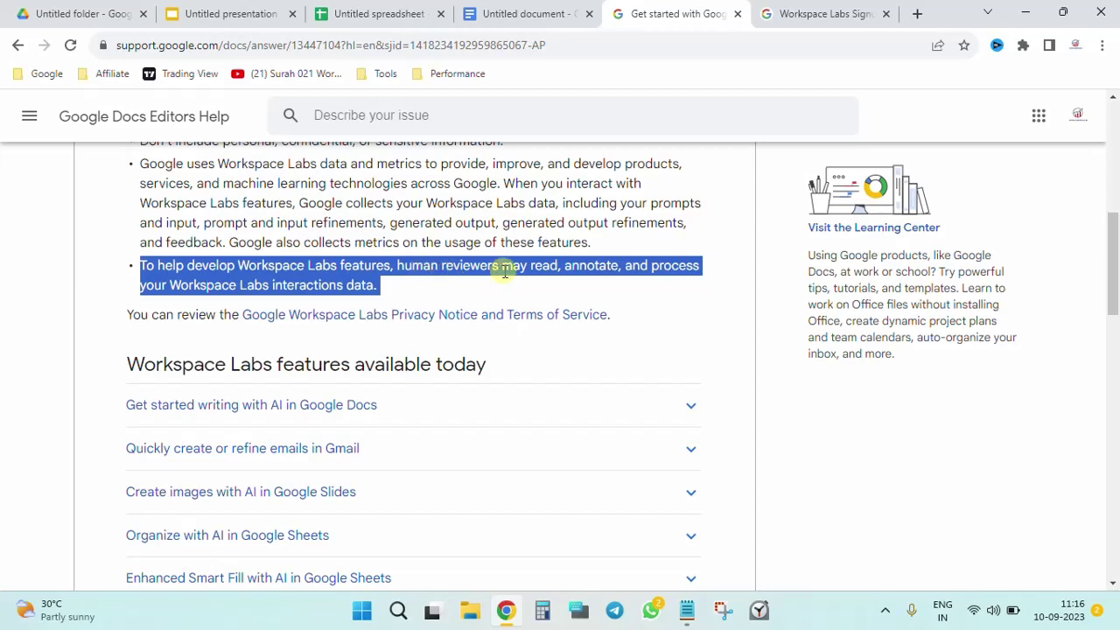
pyautogui.scroll(2, 505, 272)
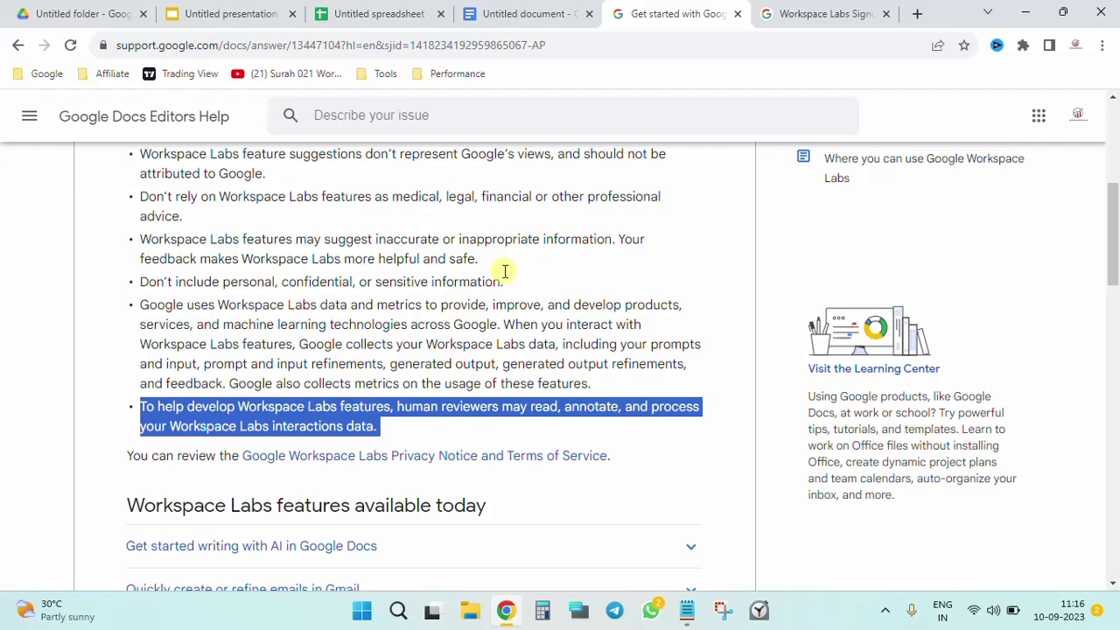
pyautogui.scroll(1, 504, 272)
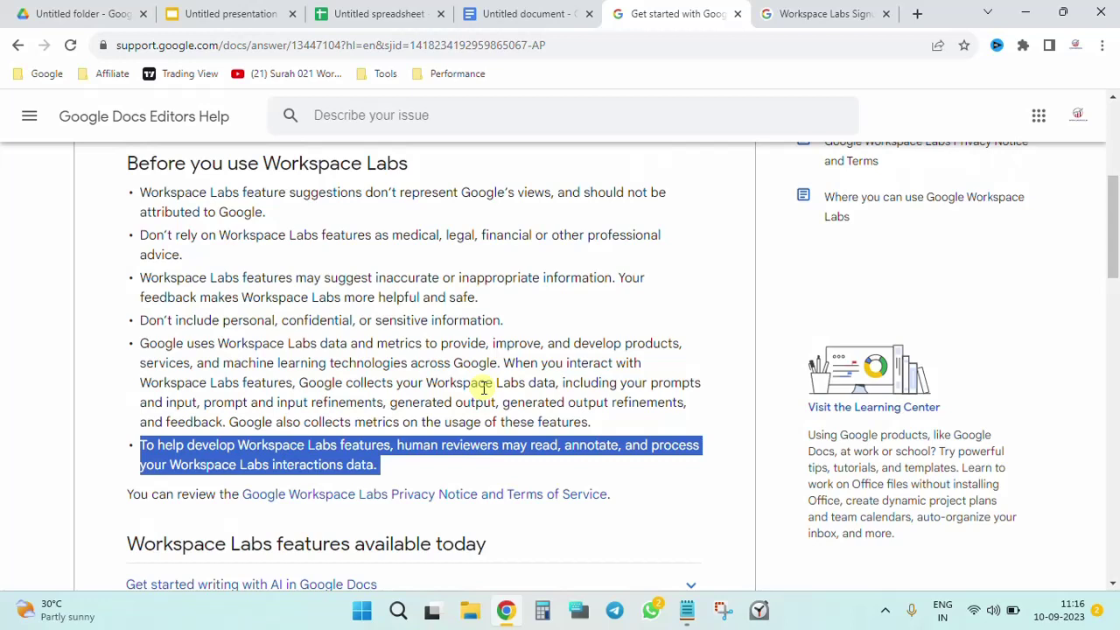
pyautogui.click(417, 390)
pyautogui.scroll(-1, 418, 390)
pyautogui.scroll(2, 418, 390)
pyautogui.scroll(-1, 418, 390)
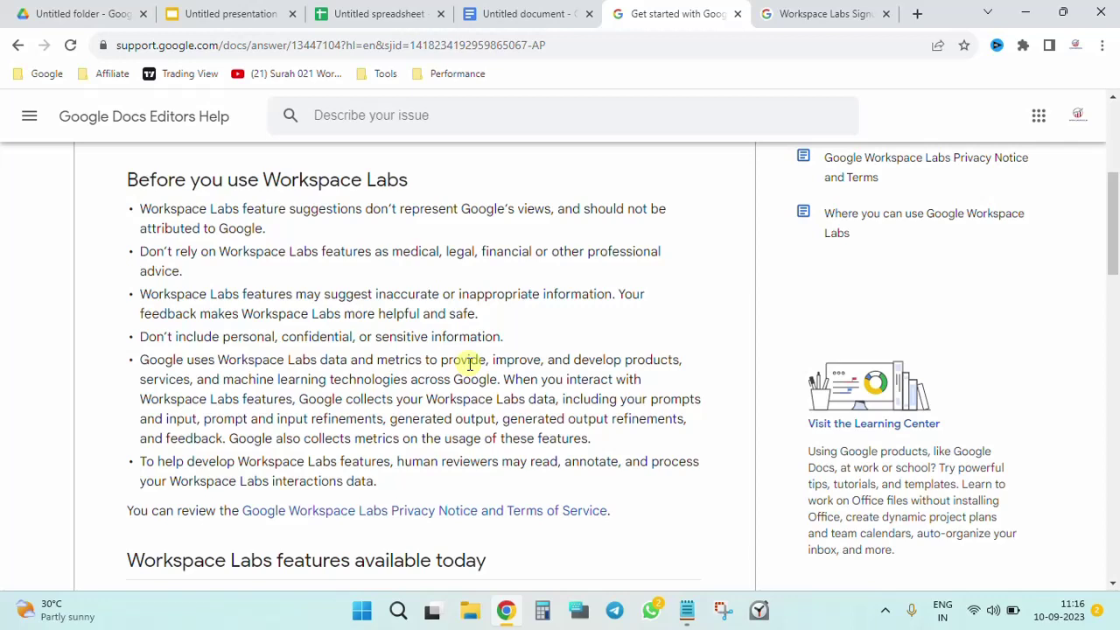
pyautogui.tripleClick(415, 464)
pyautogui.click(416, 464)
# Revisit the presentation's generated images, the budget spreadsheet and the document's Help me write prompt
pyautogui.click(243, 9)
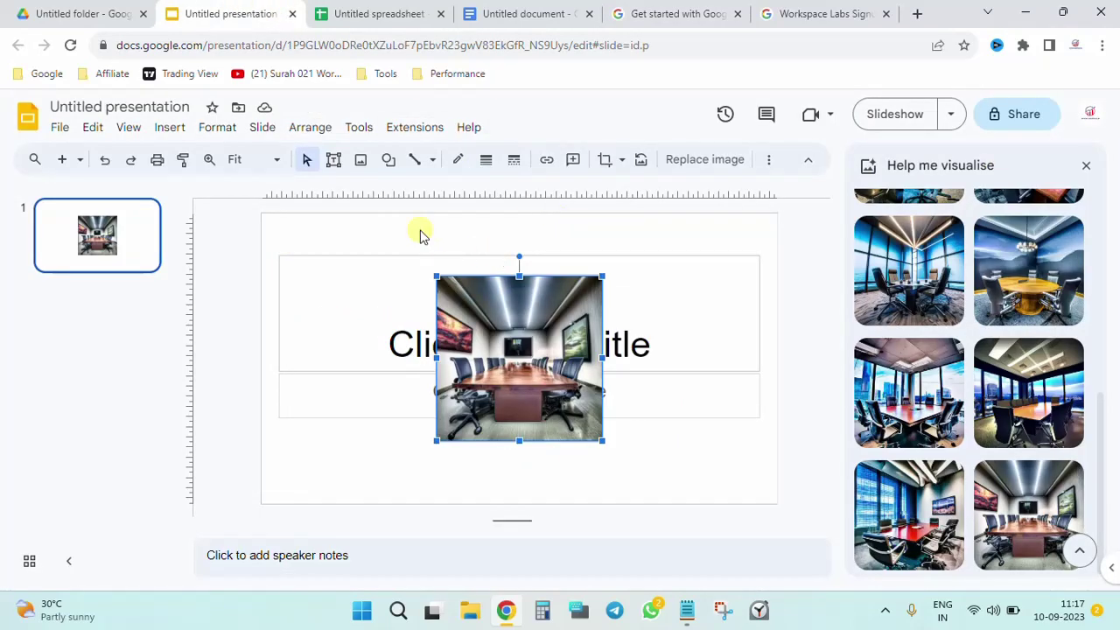
pyautogui.click(371, 11)
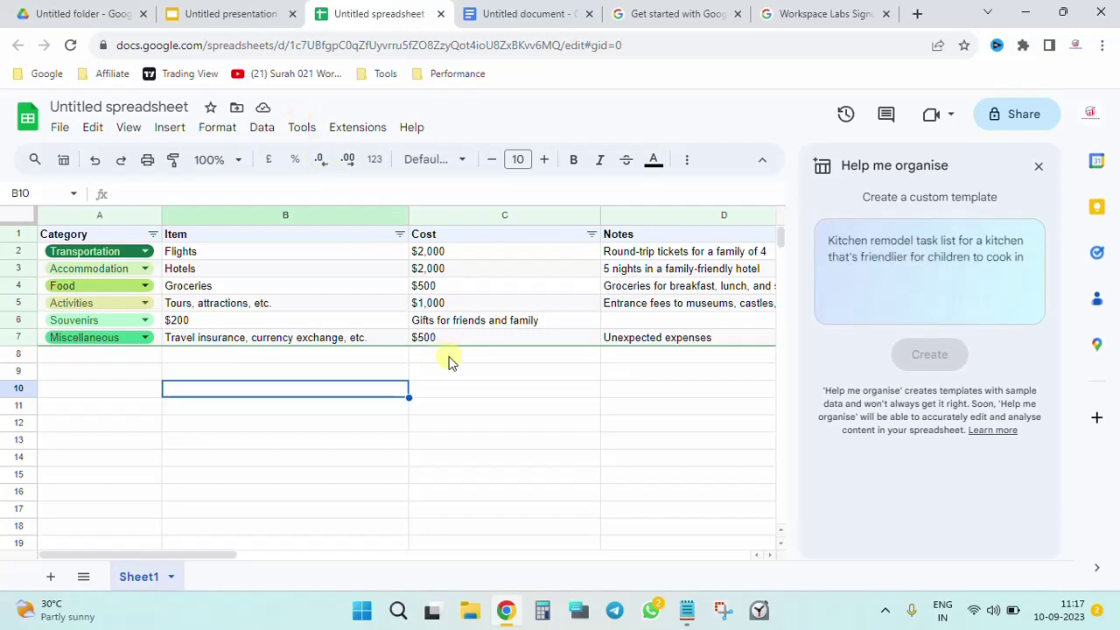
pyautogui.click(498, 12)
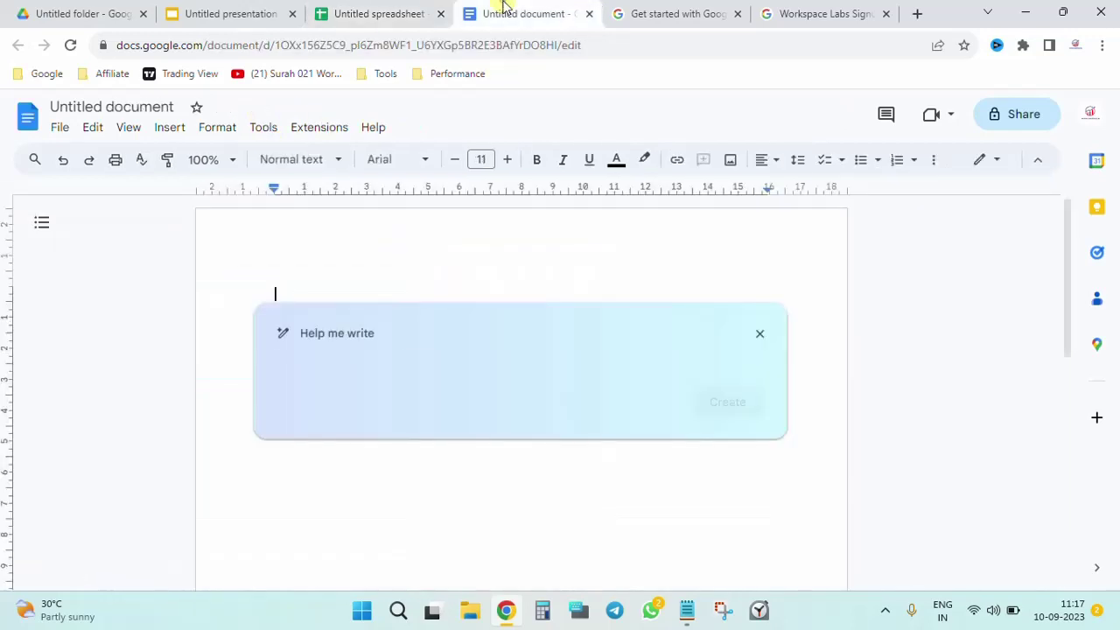
# Return to the Workspace Labs help article and read the "Turn off Workspace Labs features" section
pyautogui.click(636, 7)
pyautogui.scroll(-8, 523, 315)
pyautogui.scroll(-3, 523, 315)
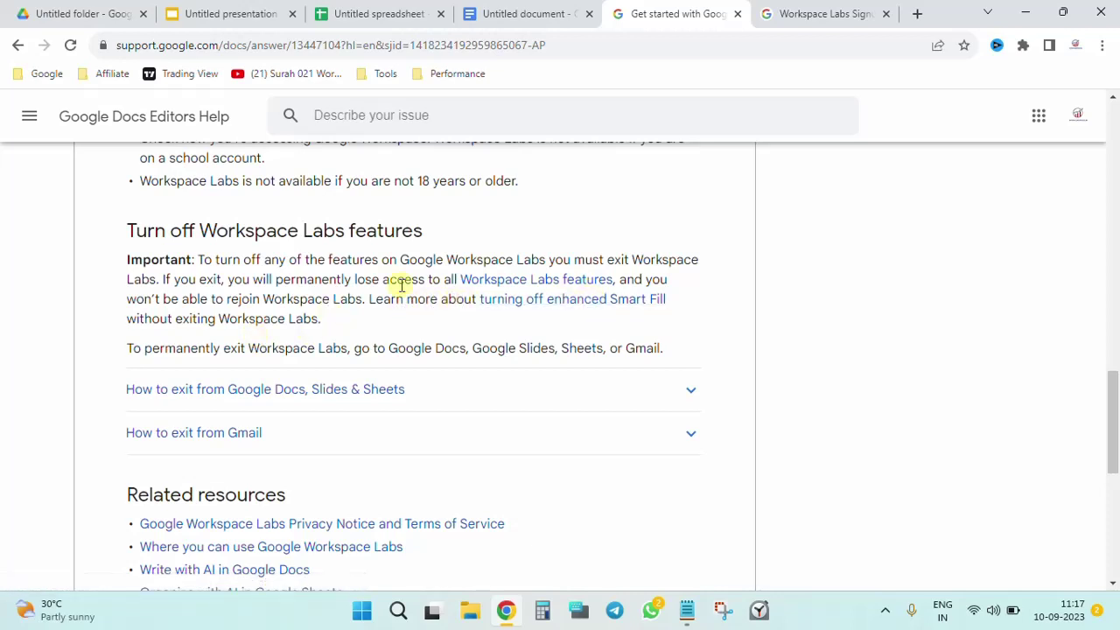
# Switch to the budget spreadsheet and locate the option to opt out of Labs
pyautogui.click(473, 14)
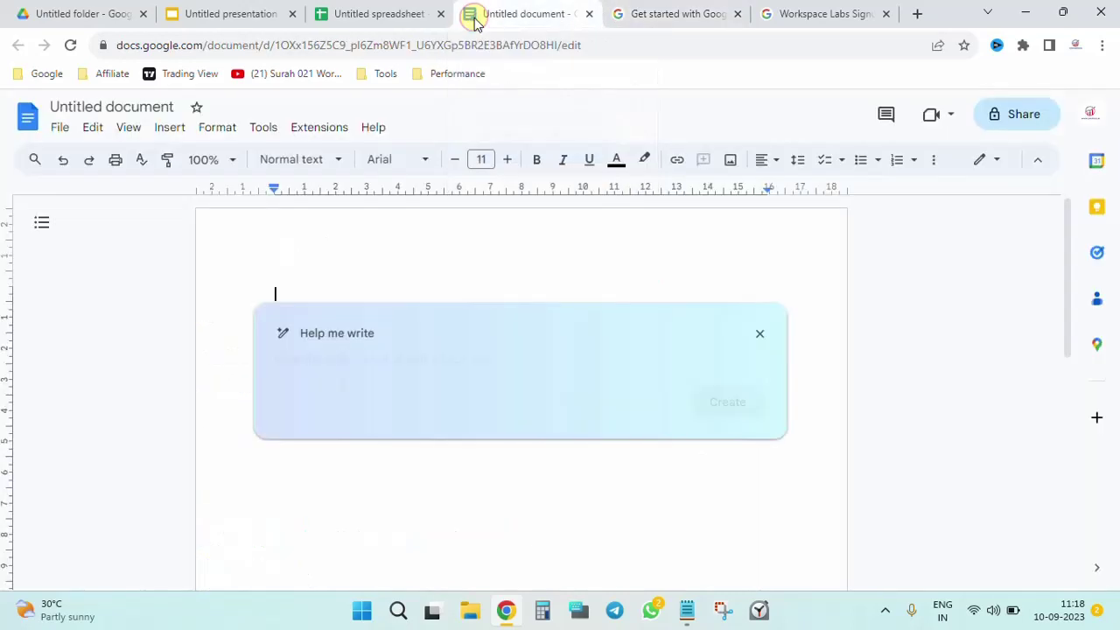
pyautogui.click(350, 13)
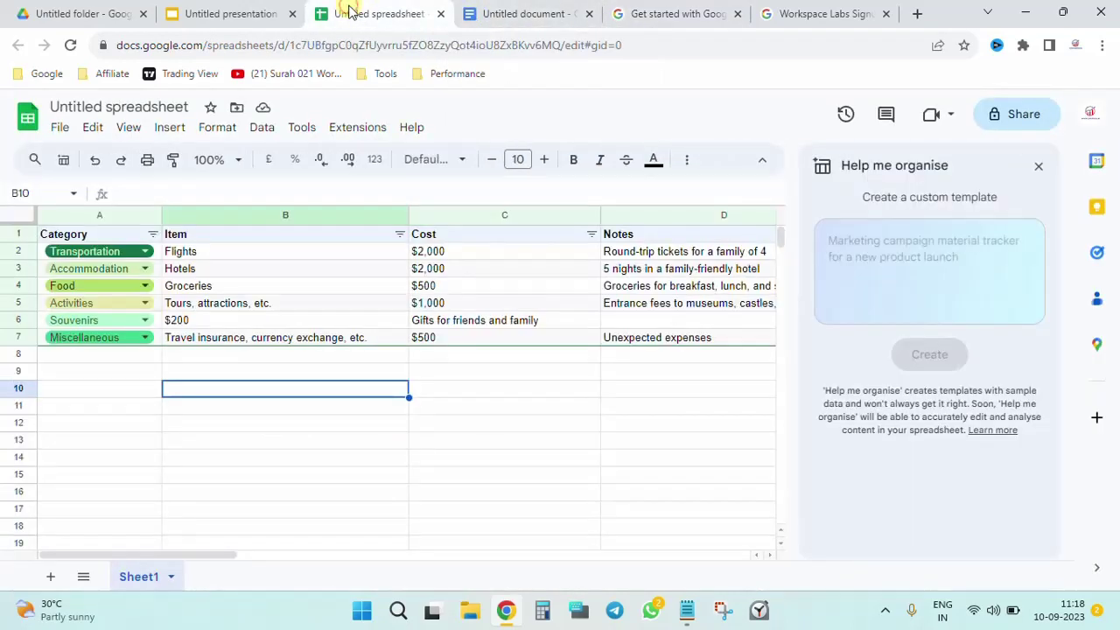
pyautogui.click(297, 131)
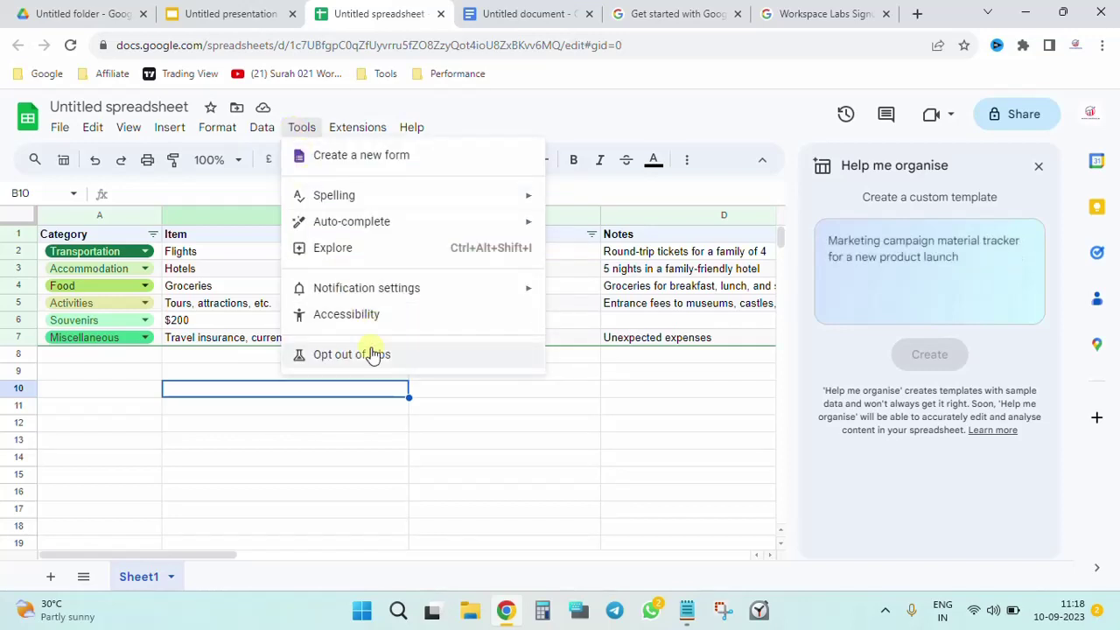